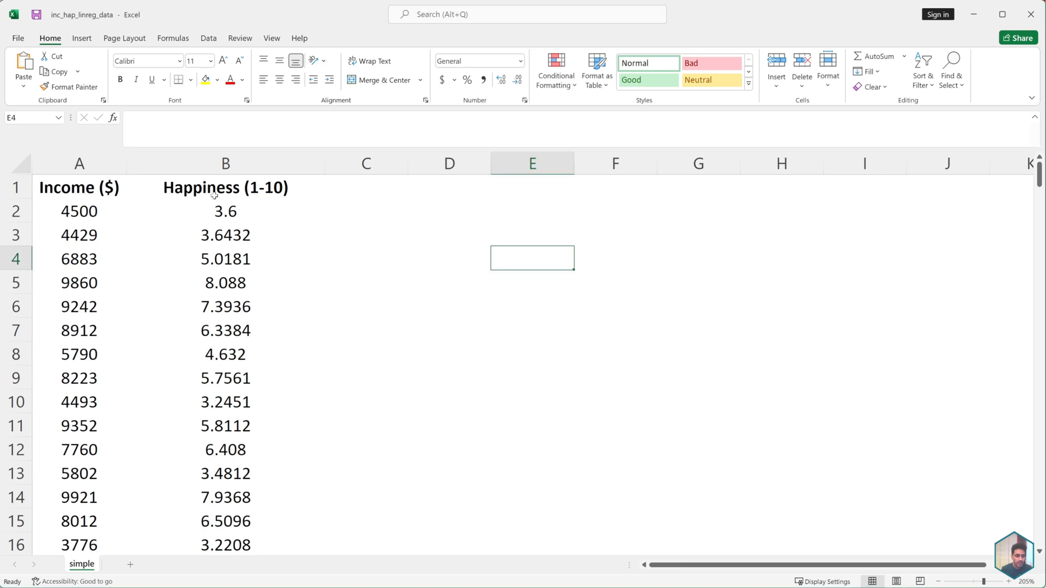
- Open the add-ins section of the program options and select Analysis ToolPak
{"action": "left_click", "coordinate": [210, 40]}
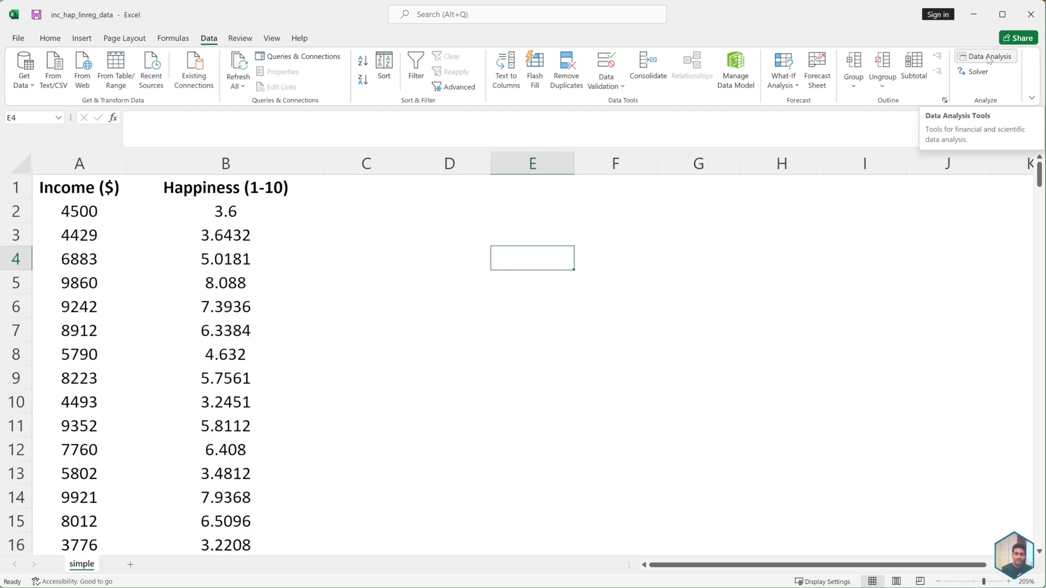
{"action": "left_click", "coordinate": [17, 39]}
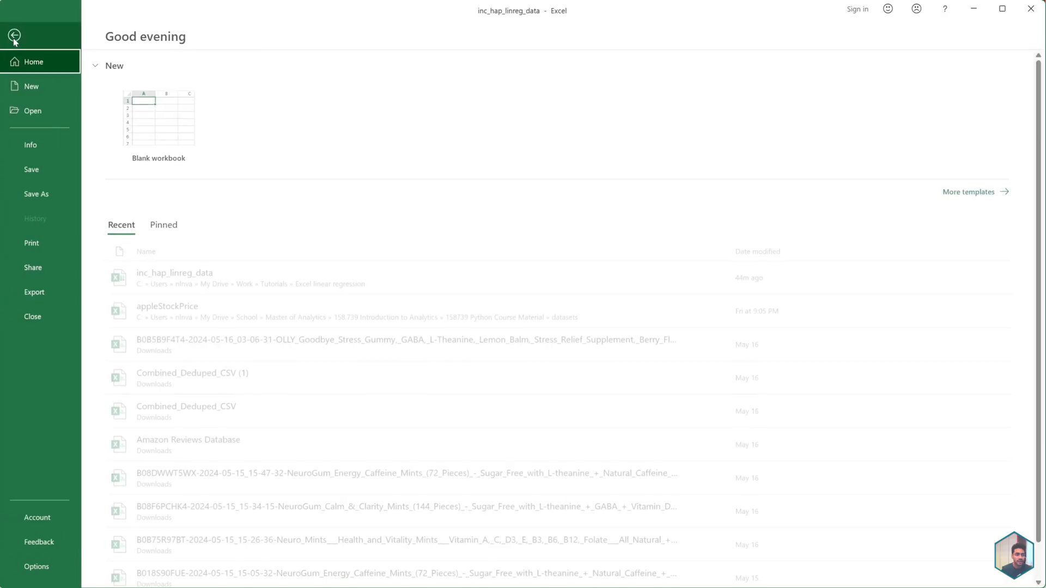
{"action": "left_click", "coordinate": [33, 564]}
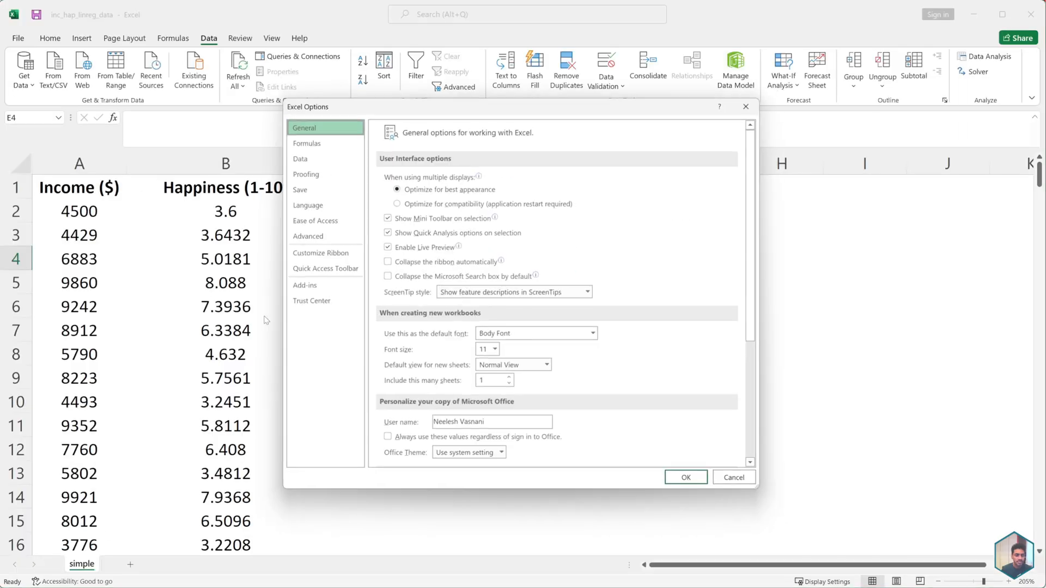
{"action": "left_click", "coordinate": [313, 288]}
{"action": "left_click", "coordinate": [530, 201]}
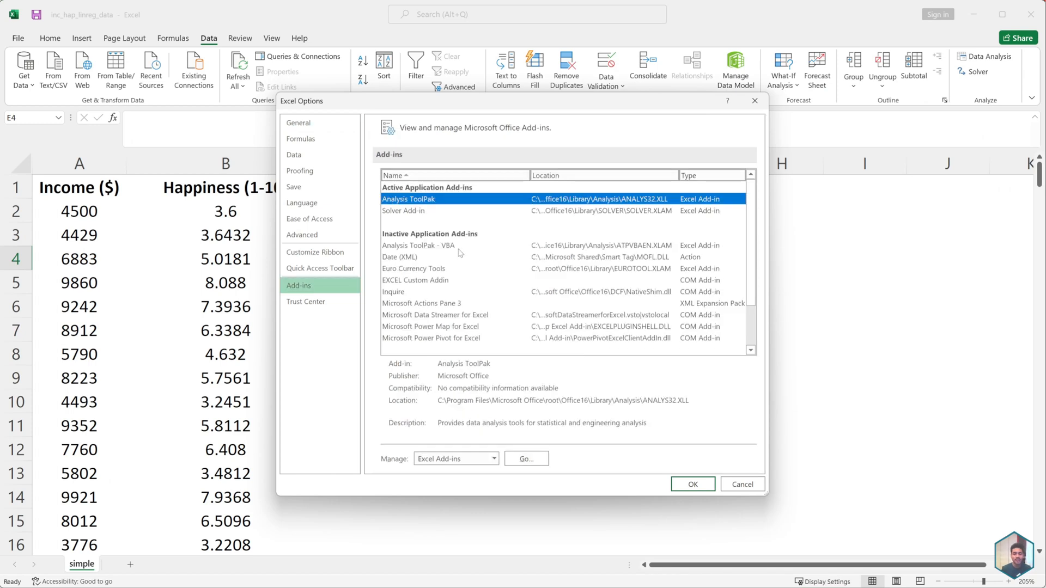
- Review the active and inactive add-ins, checking the details of Solver Add-in and Analysis ToolPak
{"action": "scroll", "coordinate": [460, 252], "scroll_direction": "down", "scroll_amount": 2}
{"action": "scroll", "coordinate": [452, 223], "scroll_direction": "up", "scroll_amount": 2}
{"action": "scroll", "coordinate": [491, 230], "scroll_direction": "down", "scroll_amount": 2}
{"action": "scroll", "coordinate": [492, 251], "scroll_direction": "up", "scroll_amount": 1}
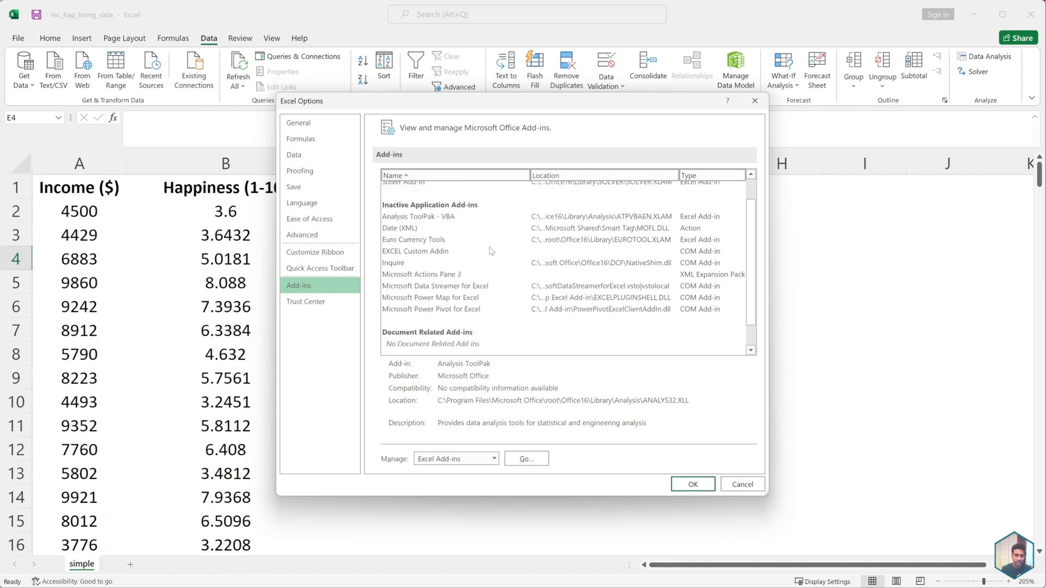
{"action": "scroll", "coordinate": [491, 251], "scroll_direction": "up", "scroll_amount": 1}
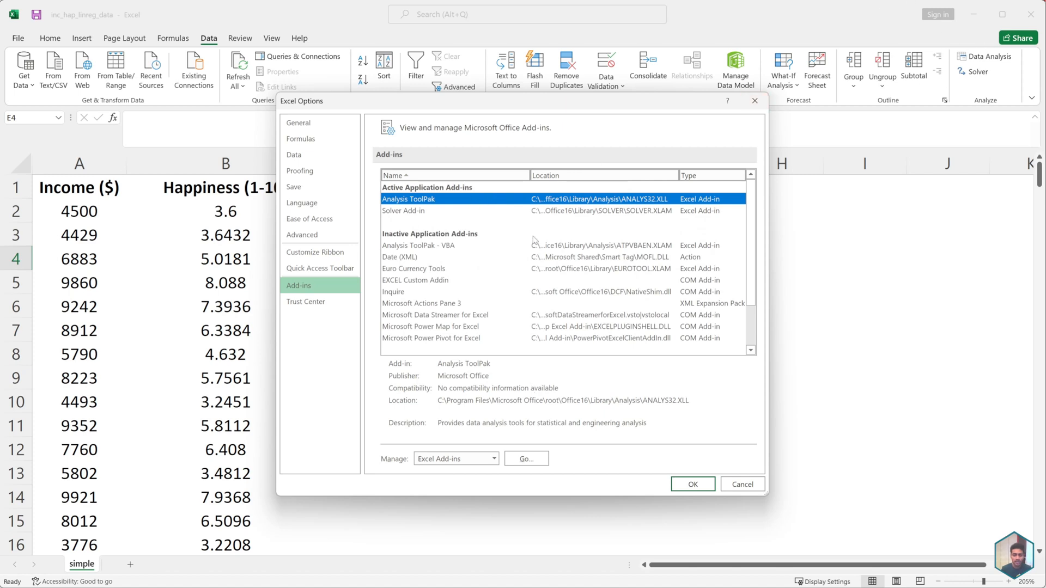
{"action": "left_click", "coordinate": [501, 212]}
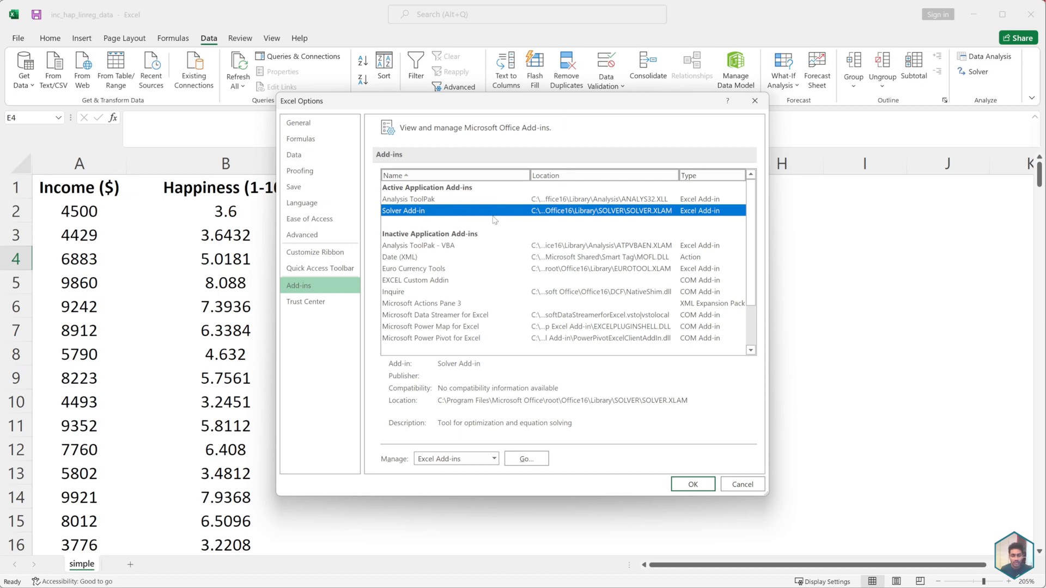
{"action": "left_click", "coordinate": [484, 200]}
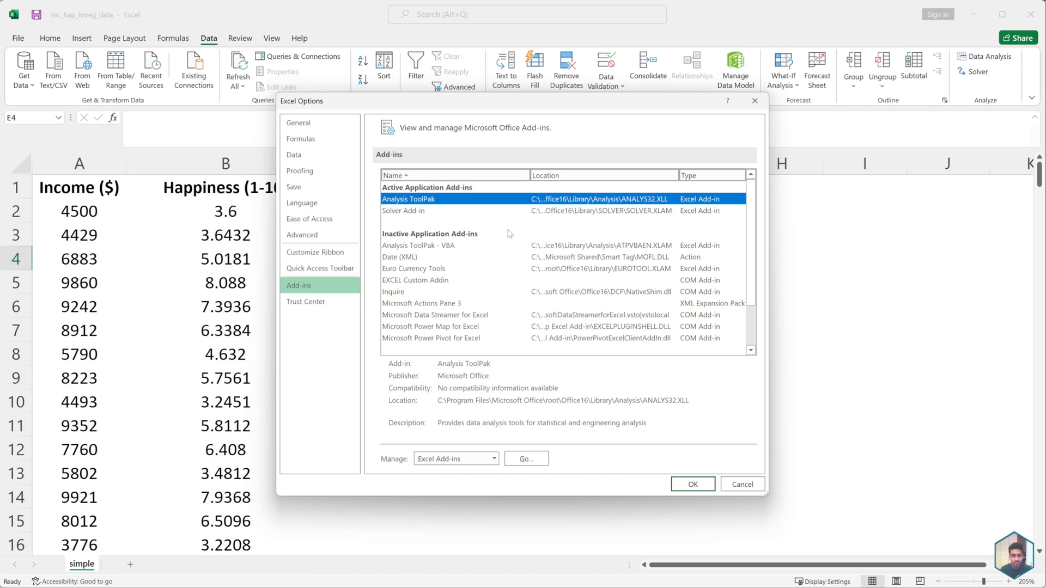
- Enable the Analysis ToolPak in the list of available Excel add-ins and confirm
{"action": "left_click", "coordinate": [522, 458]}
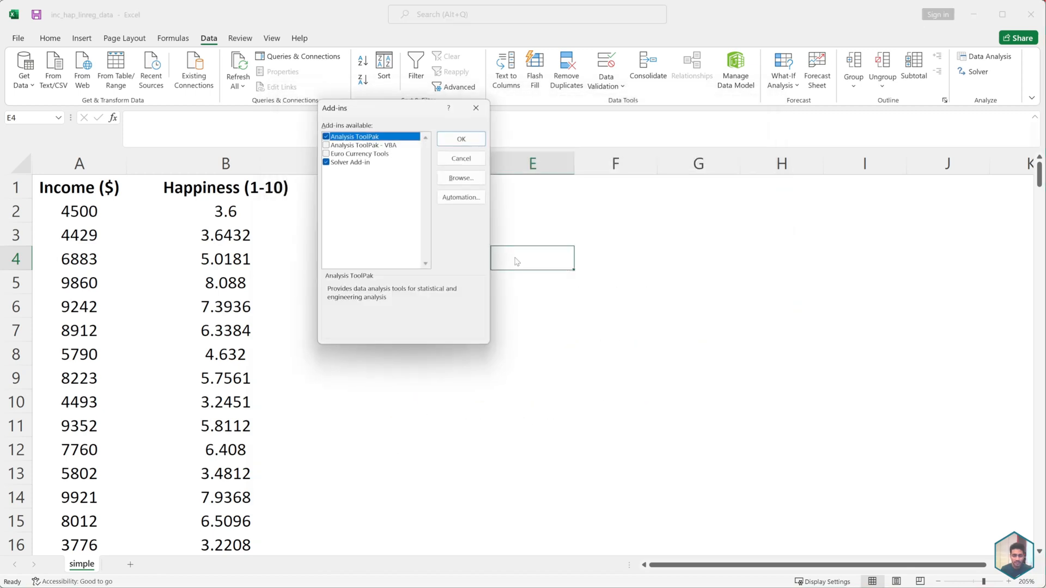
{"action": "left_click", "coordinate": [326, 136]}
{"action": "left_click", "coordinate": [471, 143]}
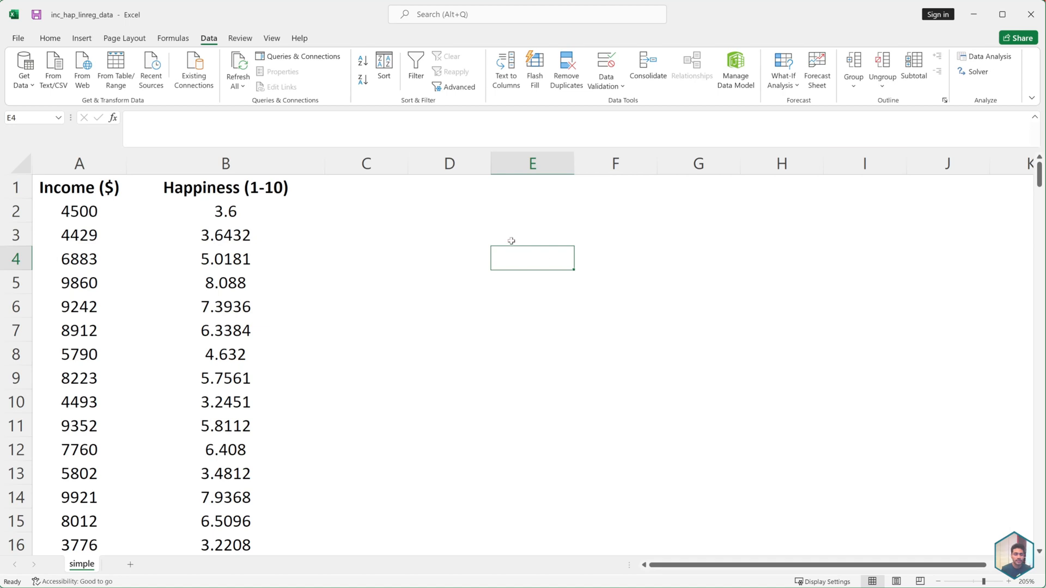
{"action": "left_click", "coordinate": [442, 209]}
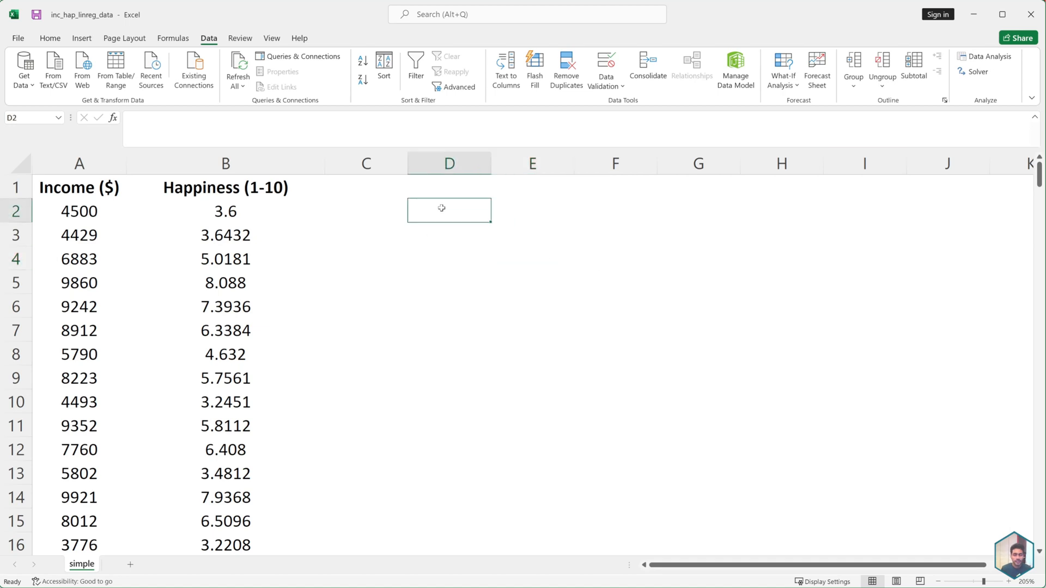
{"action": "left_click", "coordinate": [339, 207]}
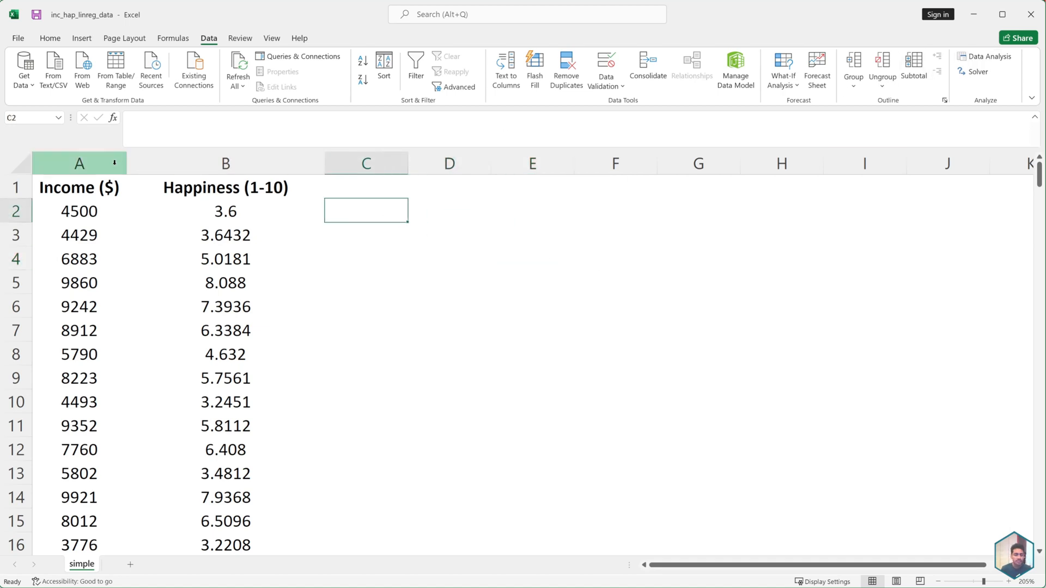
{"action": "left_click", "coordinate": [119, 190]}
{"action": "left_click", "coordinate": [319, 211]}
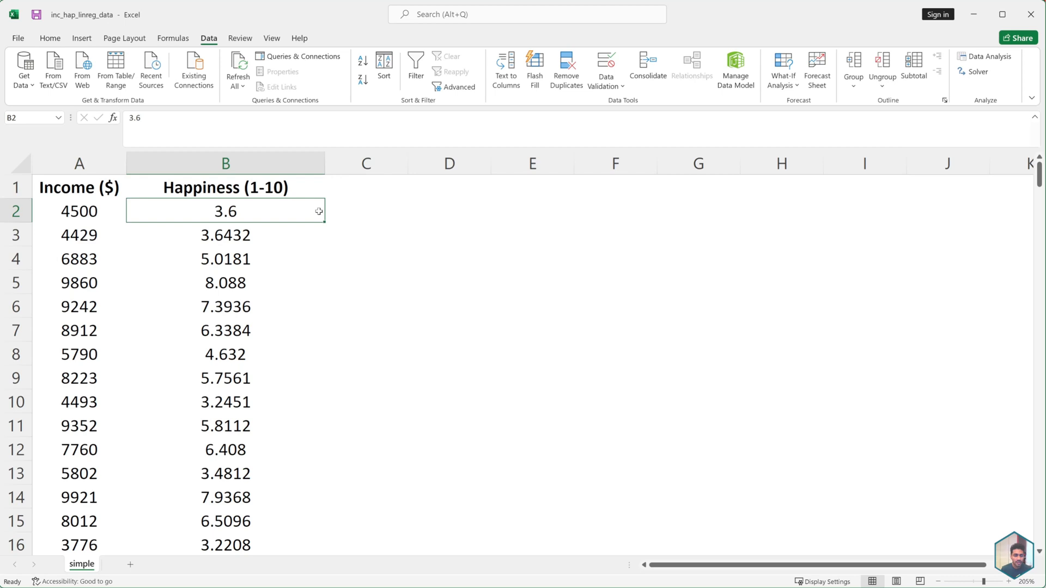
{"action": "left_click", "coordinate": [355, 208]}
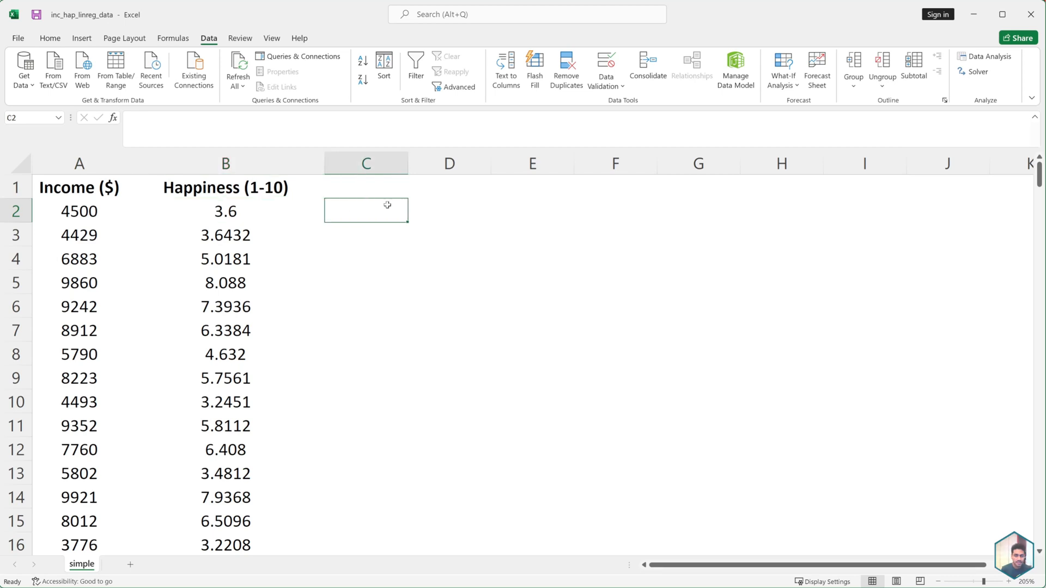
- Look through the Data Analysis tools and start the Regression tool
{"action": "left_click", "coordinate": [978, 57]}
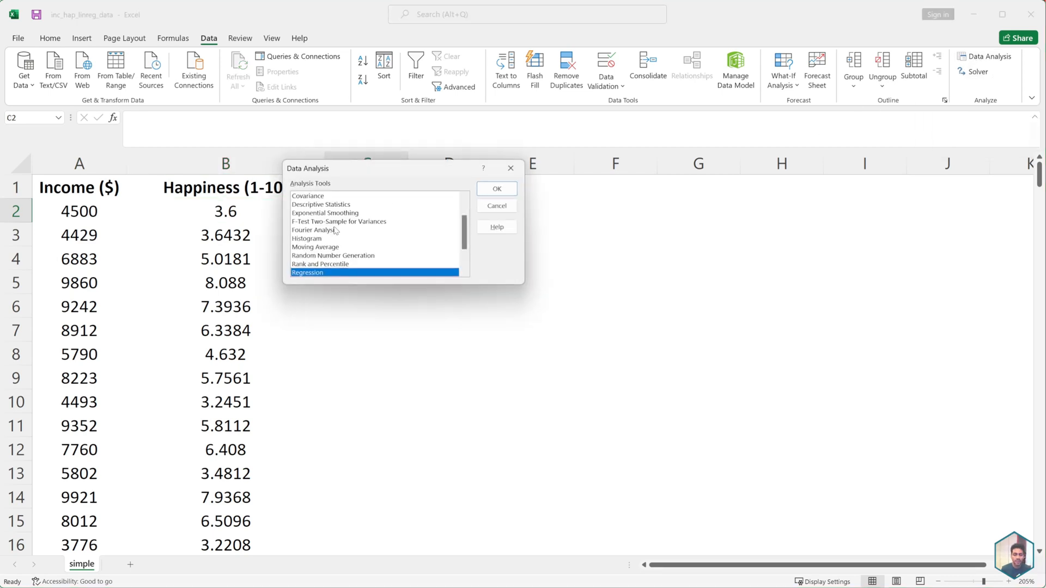
{"action": "scroll", "coordinate": [363, 258], "scroll_direction": "down", "scroll_amount": 1}
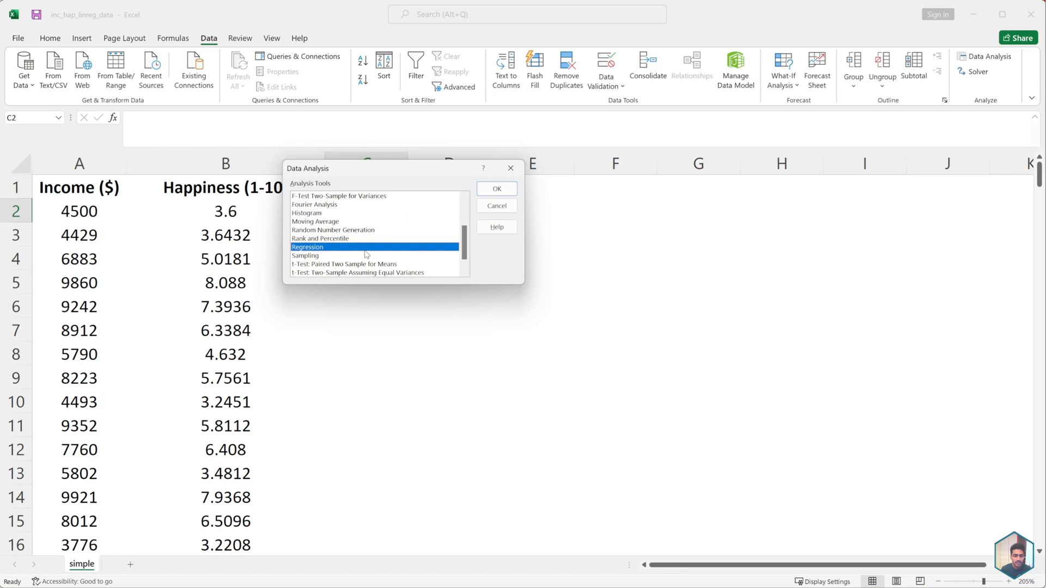
{"action": "scroll", "coordinate": [384, 234], "scroll_direction": "up", "scroll_amount": 3}
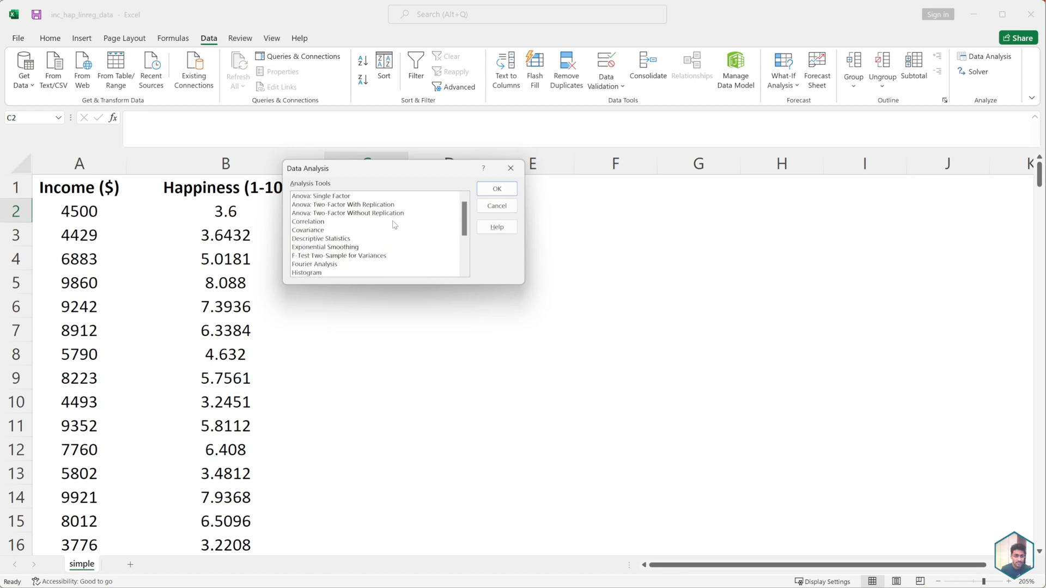
{"action": "scroll", "coordinate": [393, 223], "scroll_direction": "down", "scroll_amount": 3}
{"action": "scroll", "coordinate": [393, 223], "scroll_direction": "up", "scroll_amount": 3}
{"action": "scroll", "coordinate": [393, 224], "scroll_direction": "down", "scroll_amount": 3}
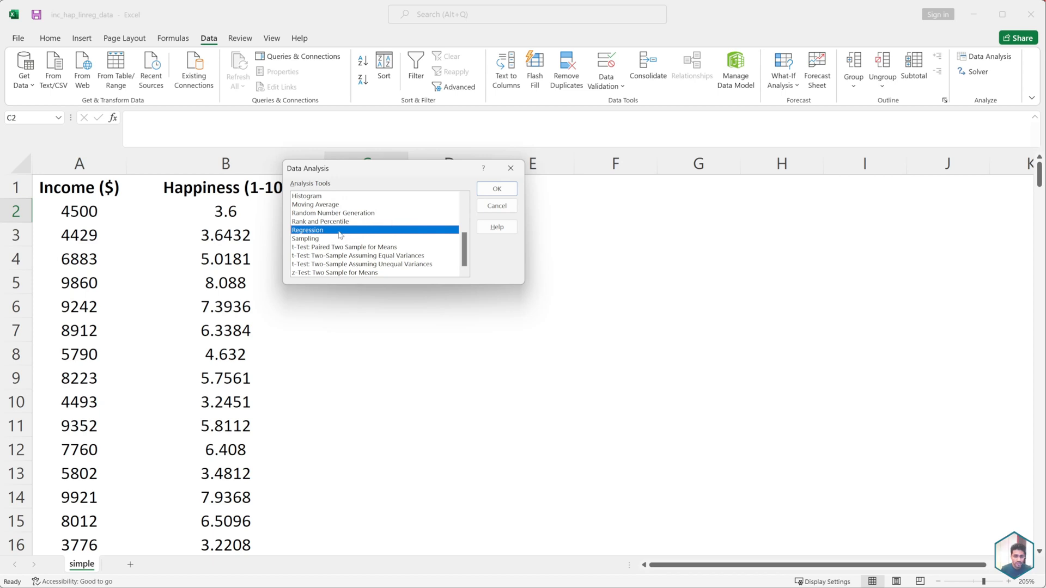
{"action": "left_click", "coordinate": [497, 190]}
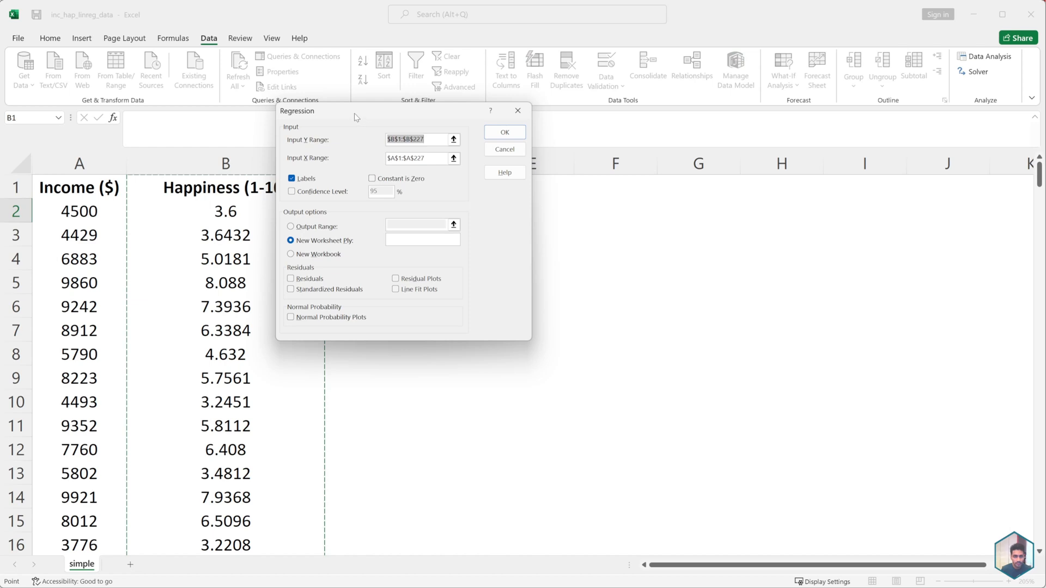
- Clear the existing Input Y Range and Input X Range in the Regression settings
{"action": "left_click", "coordinate": [481, 195]}
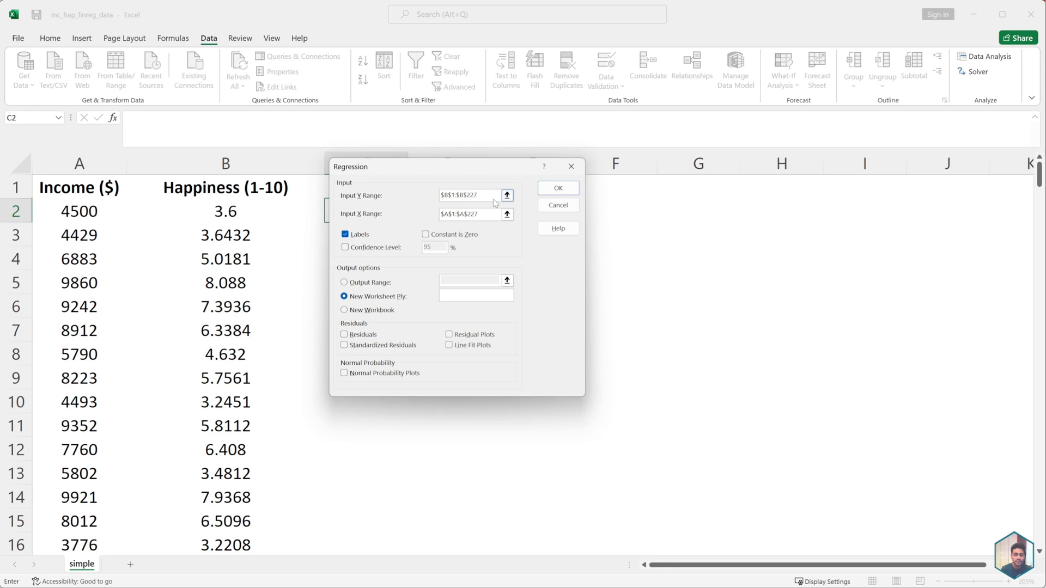
{"action": "left_click_drag", "start_coordinate": [478, 196], "coordinate": [431, 216]}
{"action": "key", "text": "BackSpace"}
{"action": "key", "text": "BackSpace"}
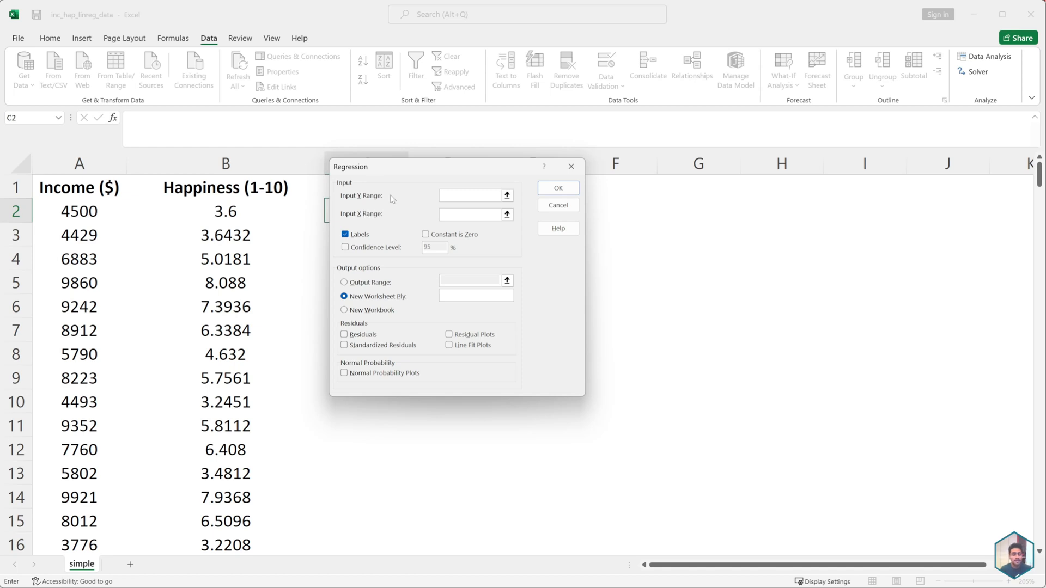
- Try using the entire Income and Happiness columns as the regression's Input Y Range
{"action": "left_click", "coordinate": [194, 193]}
{"action": "left_click", "coordinate": [205, 213]}
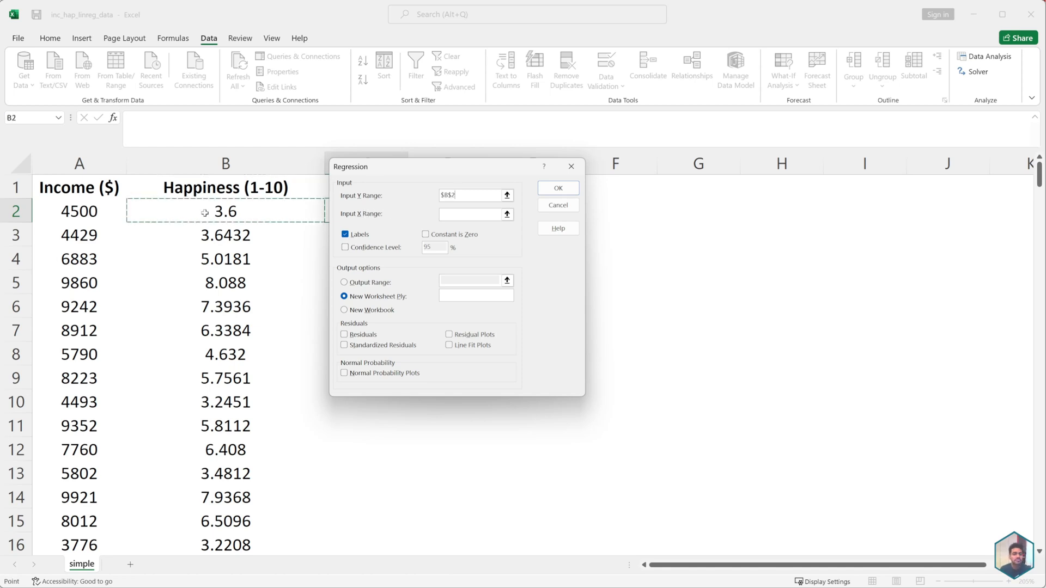
{"action": "left_click", "coordinate": [81, 164]}
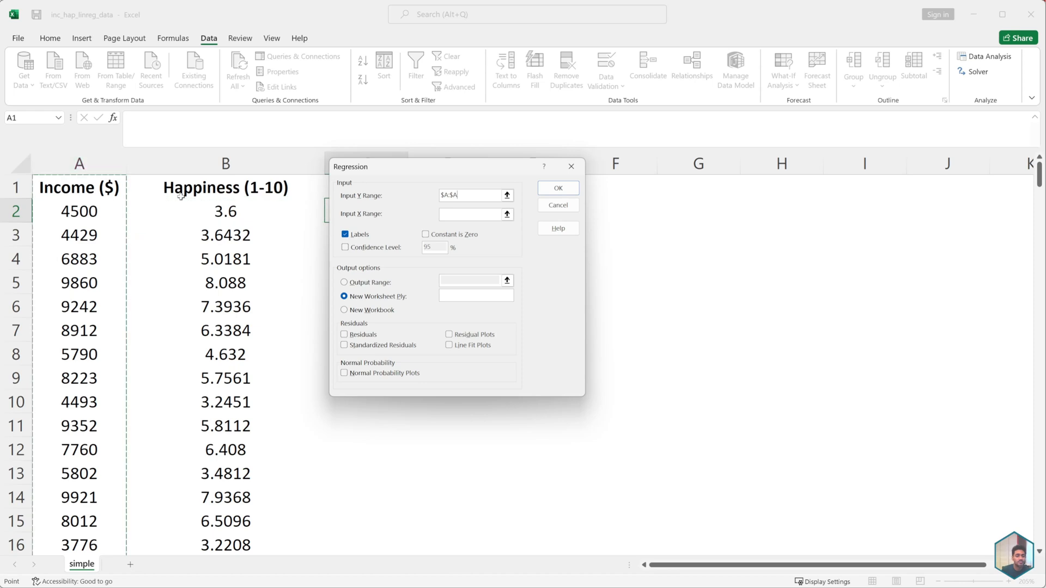
{"action": "left_click", "coordinate": [217, 171]}
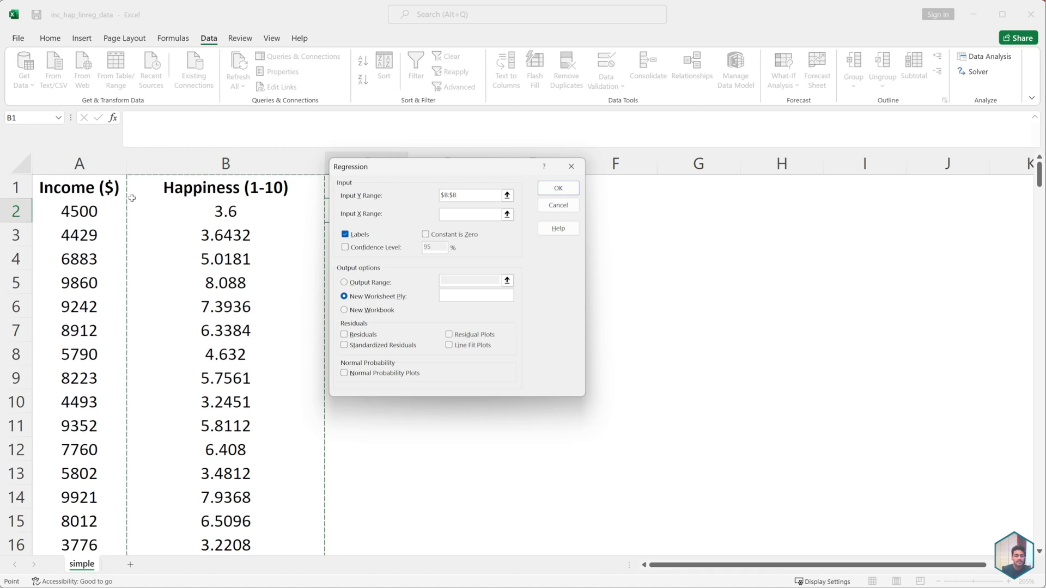
{"action": "left_click", "coordinate": [94, 166]}
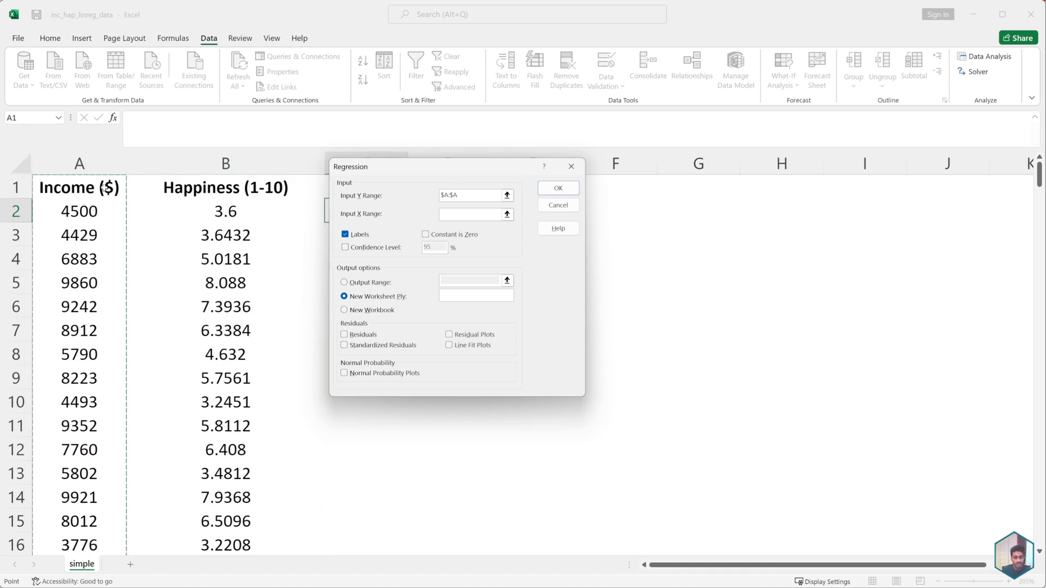
{"action": "left_click", "coordinate": [181, 166]}
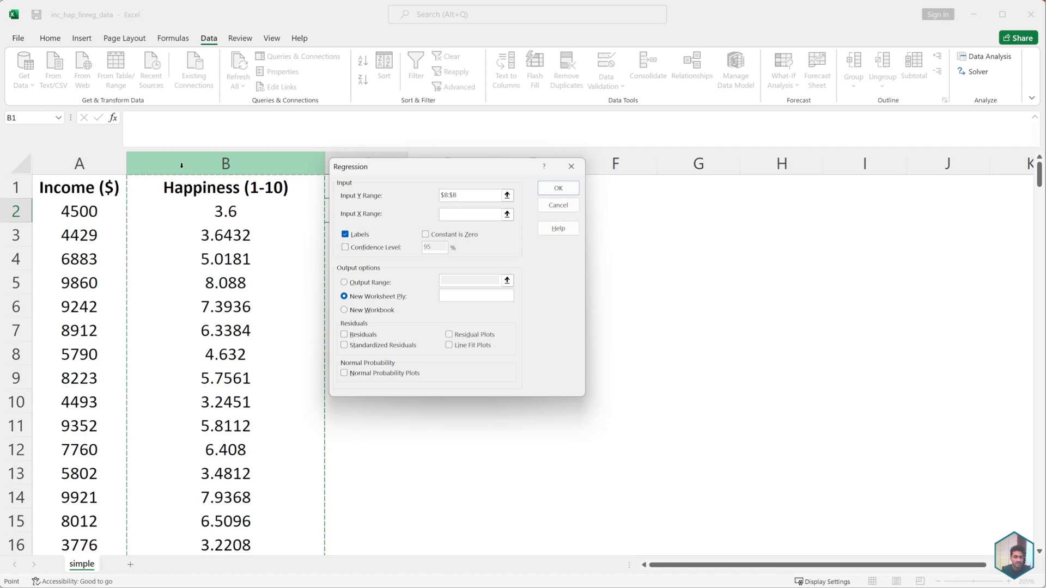
{"action": "left_click", "coordinate": [94, 161]}
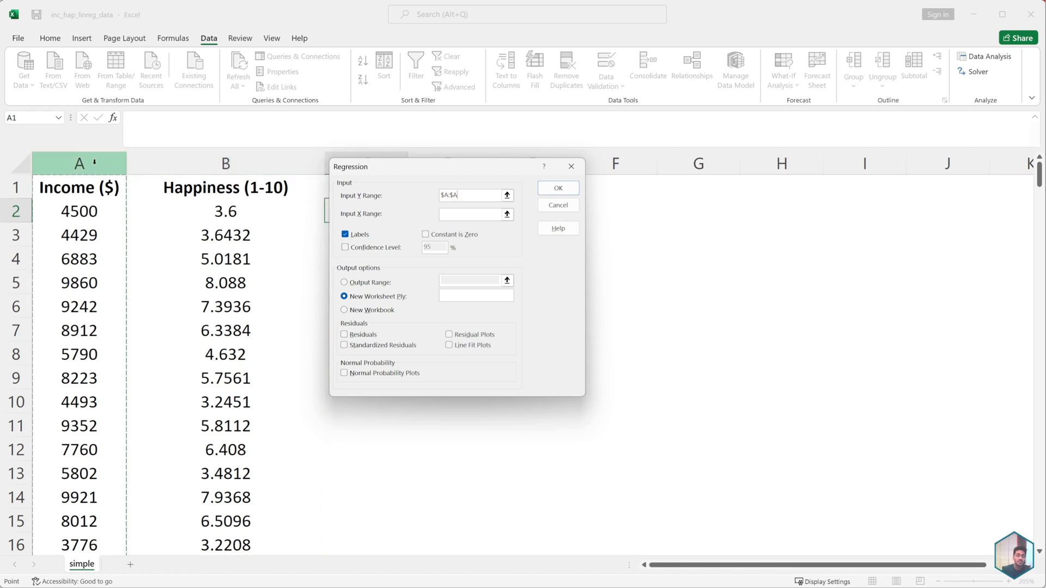
{"action": "left_click", "coordinate": [201, 158]}
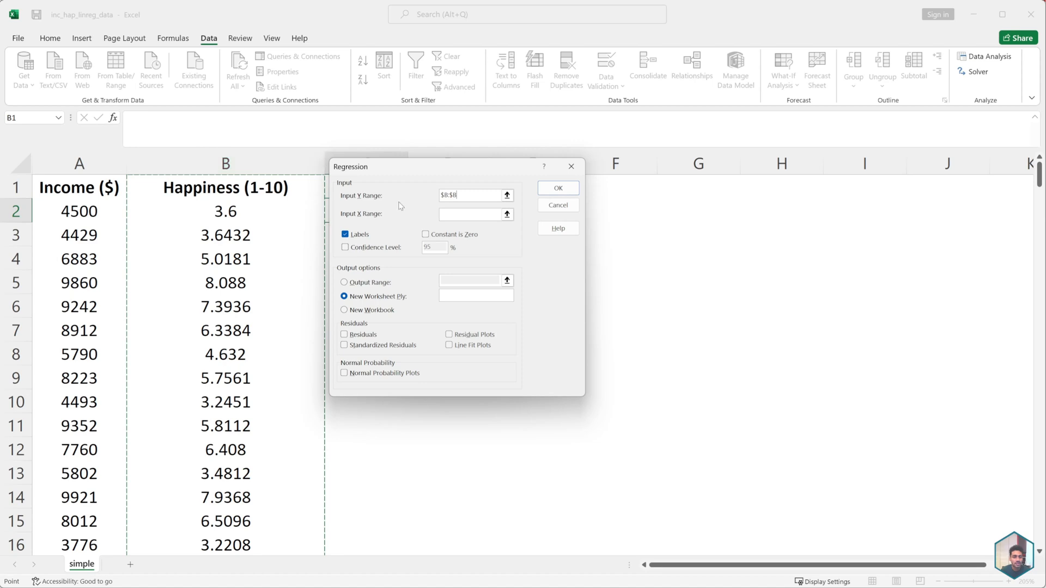
{"action": "left_click", "coordinate": [360, 199]}
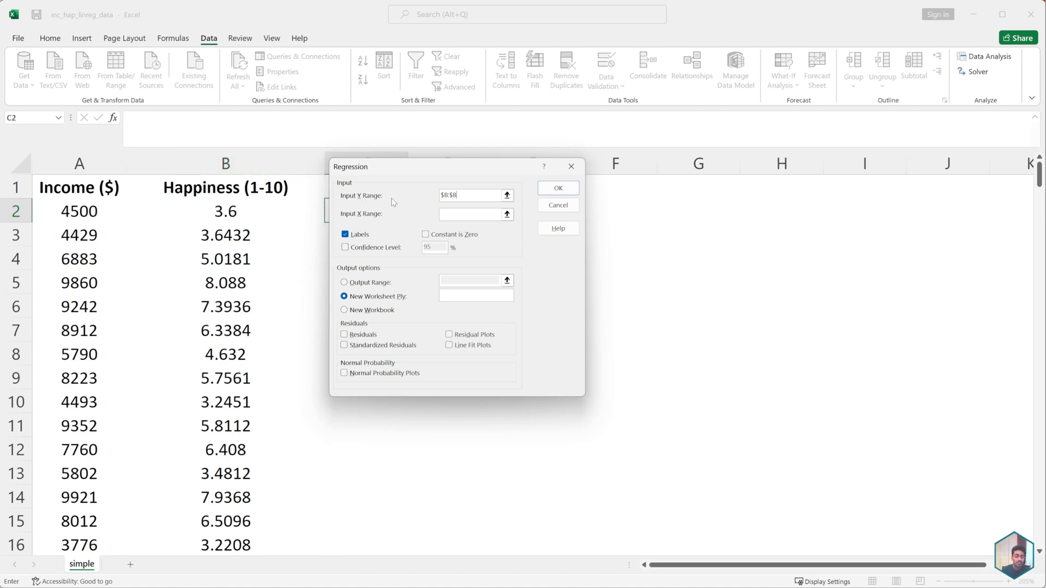
{"action": "left_click", "coordinate": [245, 169]}
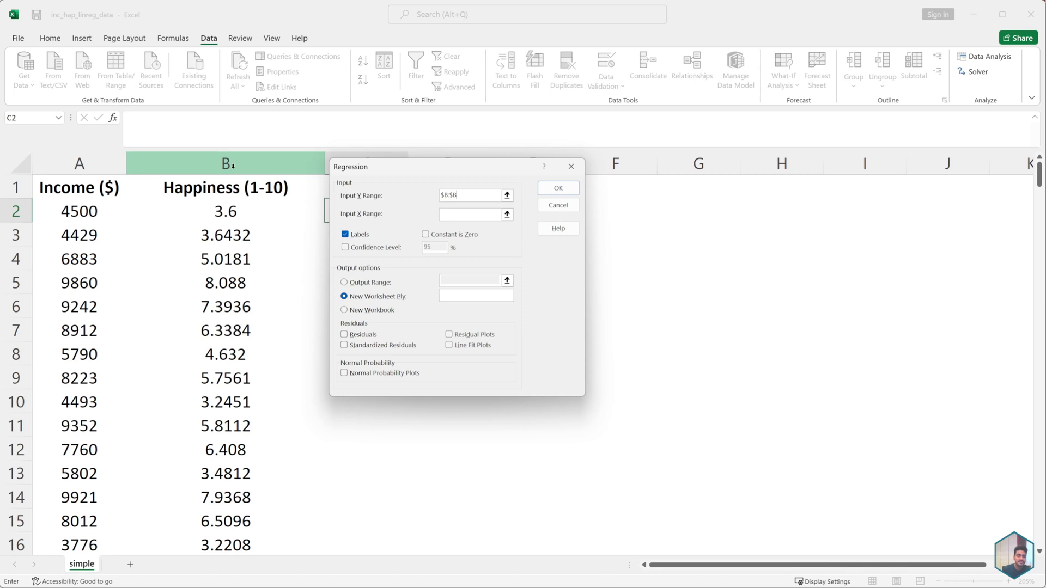
{"action": "left_click", "coordinate": [232, 165]}
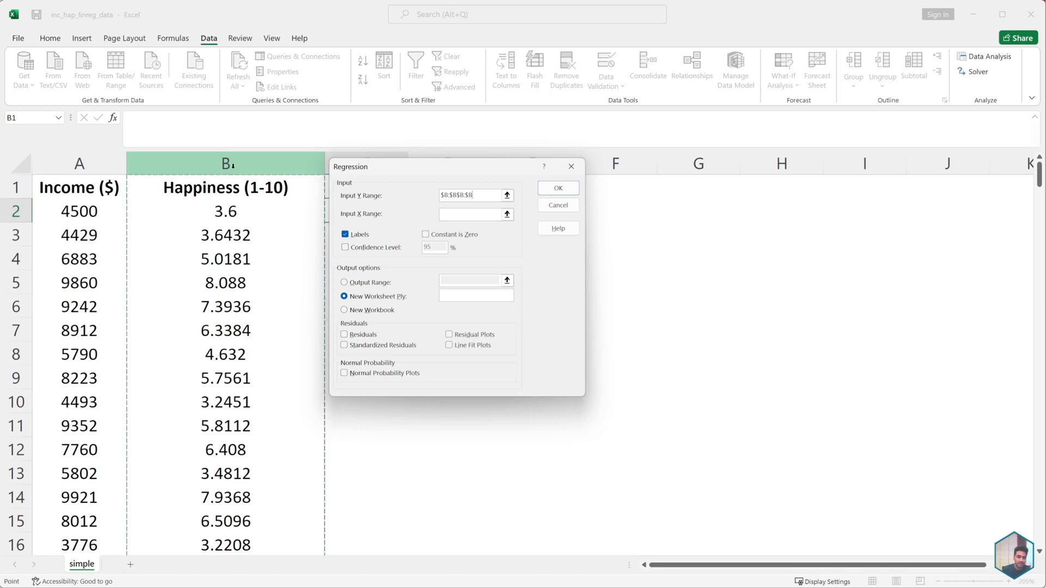
{"action": "left_click", "coordinate": [360, 217]}
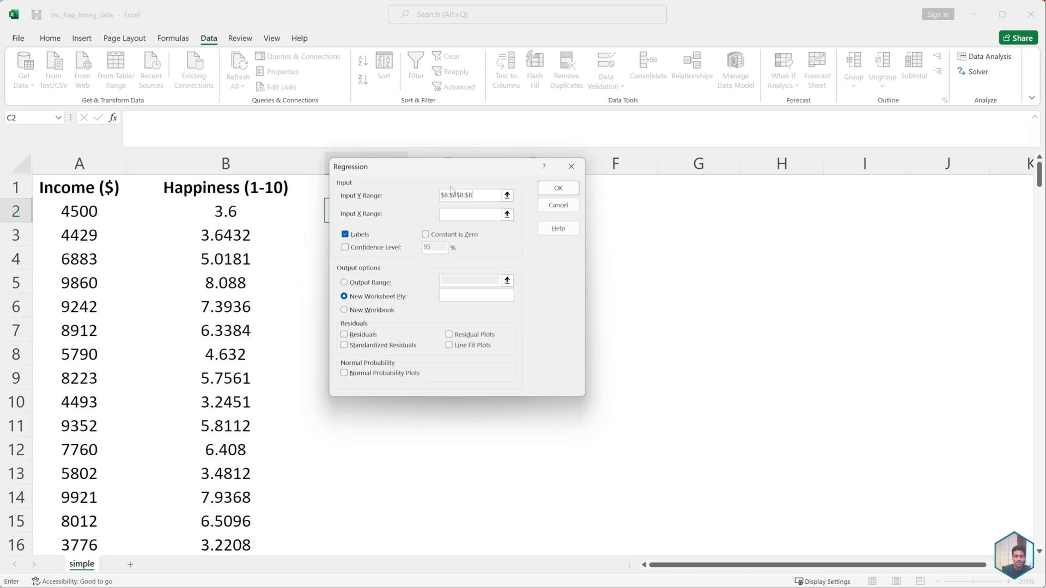
- Replace the Input Y Range with $B$1:$B$227, covering the Happiness header and all its data
{"action": "left_click_drag", "start_coordinate": [482, 195], "coordinate": [435, 199]}
{"action": "key", "text": "BackSpace"}
{"action": "left_click", "coordinate": [245, 188]}
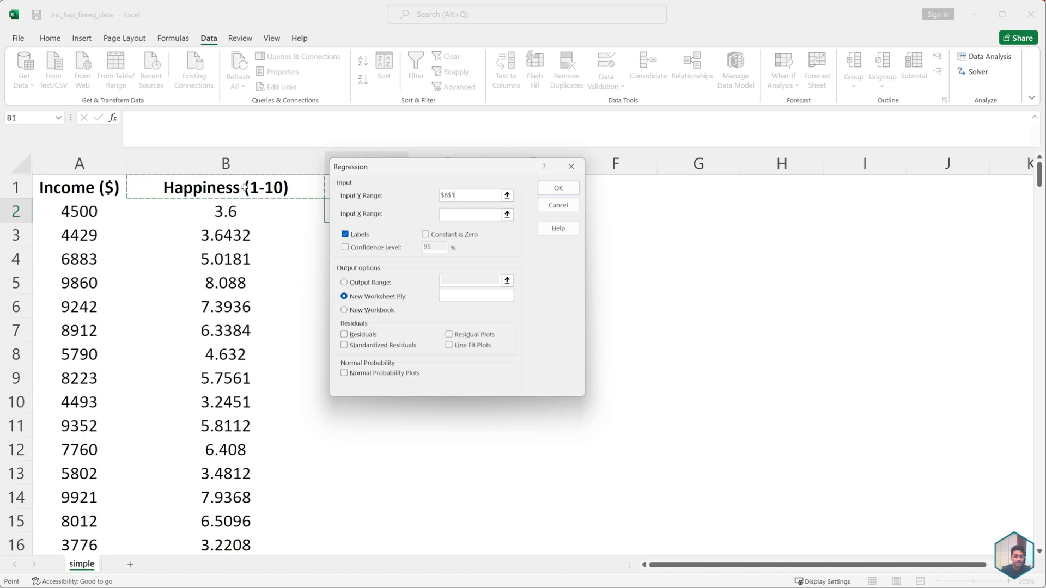
{"action": "key", "text": "ctrl+shift+Down"}
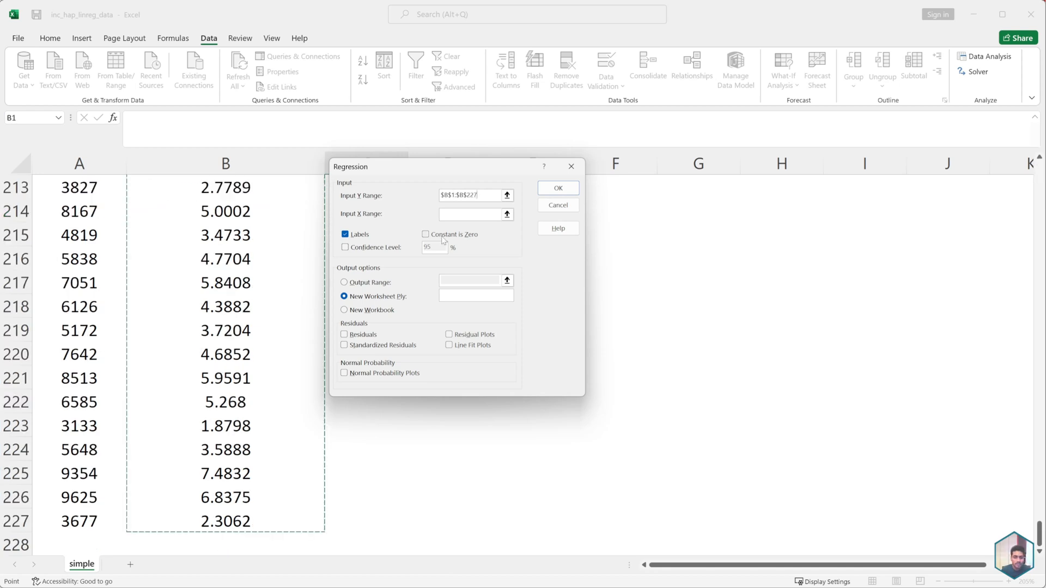
- Set the Input X Range to $A$1:$A$227, covering the Income header and all its data
{"action": "left_click", "coordinate": [460, 216]}
{"action": "scroll", "coordinate": [240, 270], "scroll_direction": "up", "scroll_amount": 8}
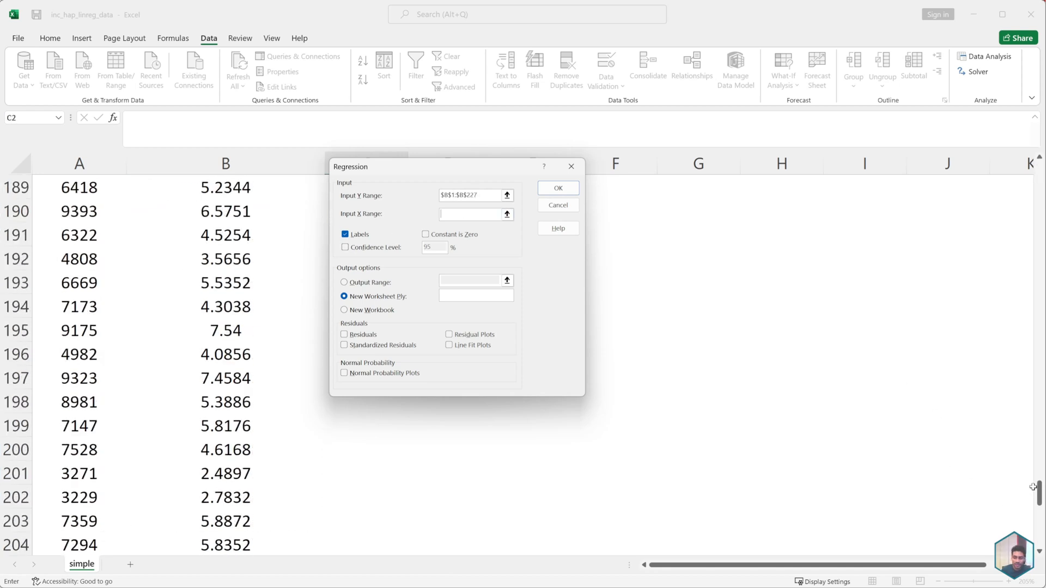
{"action": "left_click_drag", "start_coordinate": [1039, 499], "coordinate": [1038, 176]}
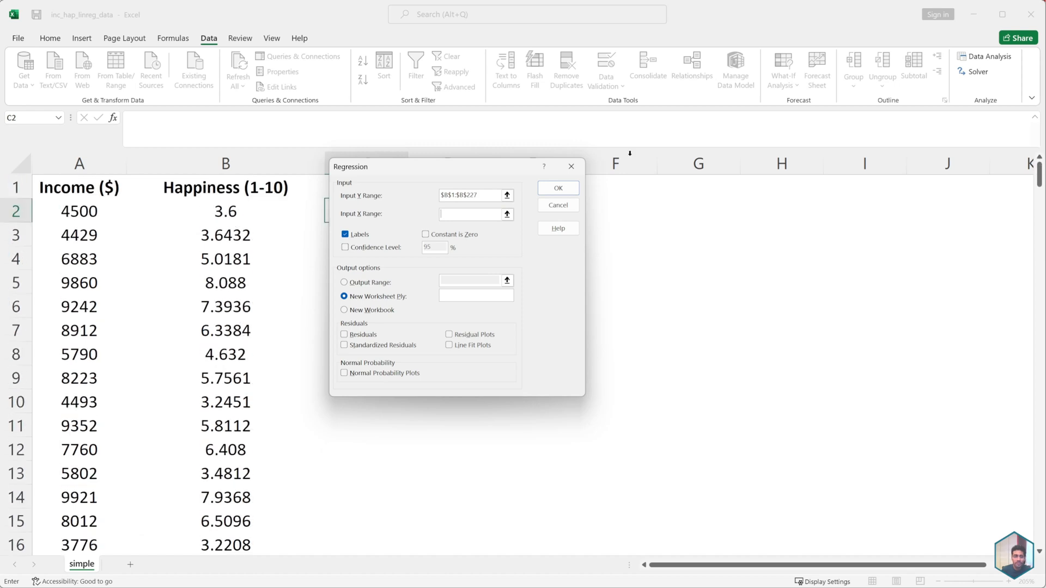
{"action": "left_click", "coordinate": [75, 186]}
{"action": "key", "text": "ctrl+shift+Down"}
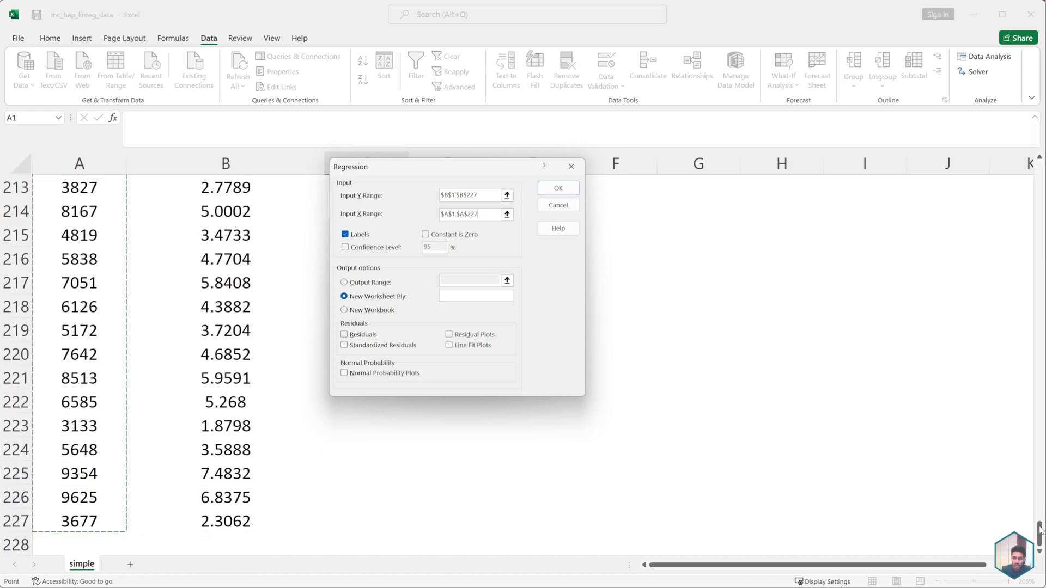
{"action": "scroll", "coordinate": [984, 341], "scroll_direction": "up", "scroll_amount": 20}
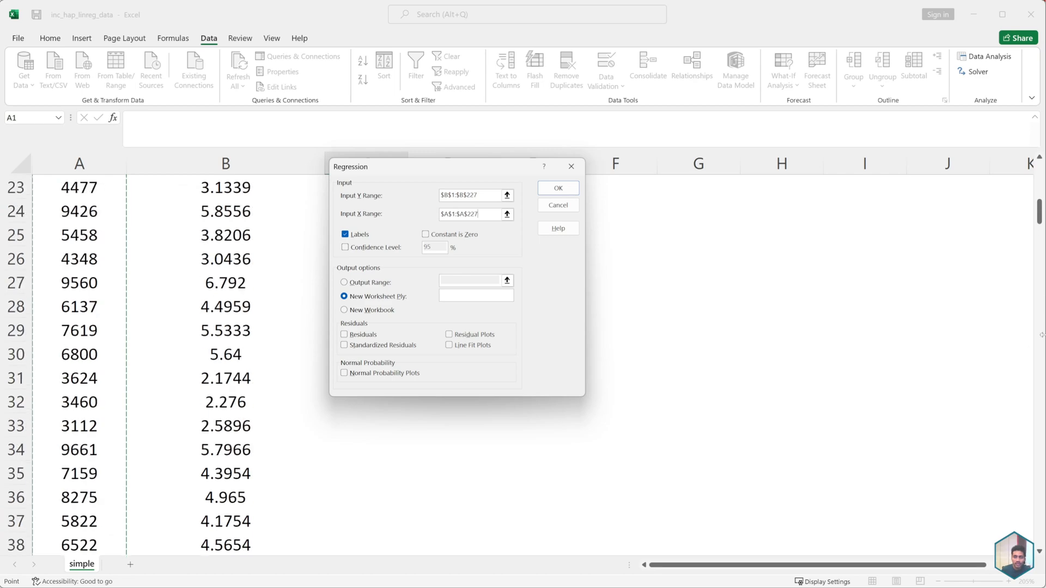
{"action": "left_click_drag", "start_coordinate": [1040, 217], "coordinate": [1040, 181]}
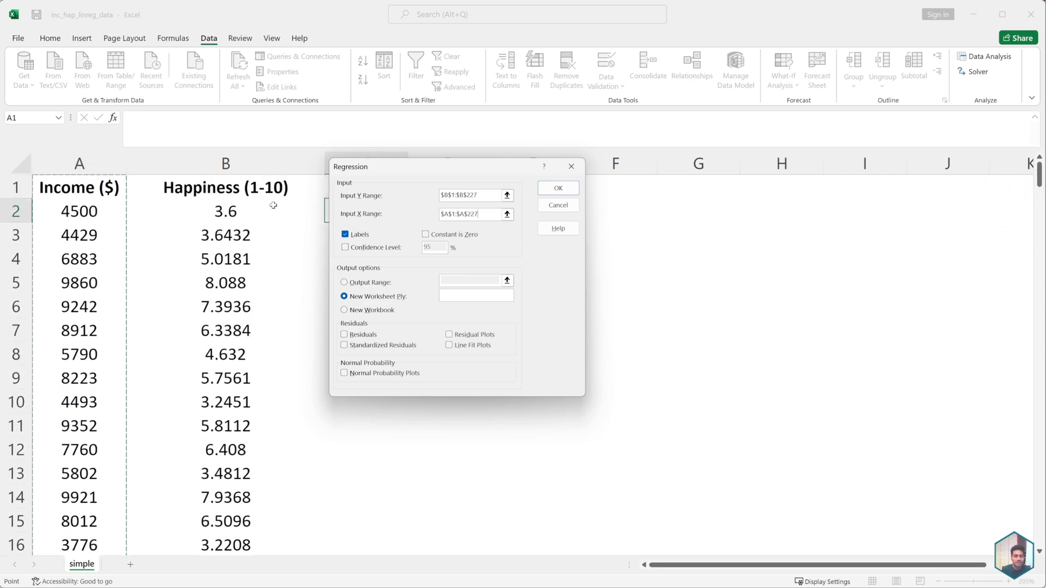
- Run the regression with Labels enabled and the output sent to a new worksheet
{"action": "left_click", "coordinate": [346, 235]}
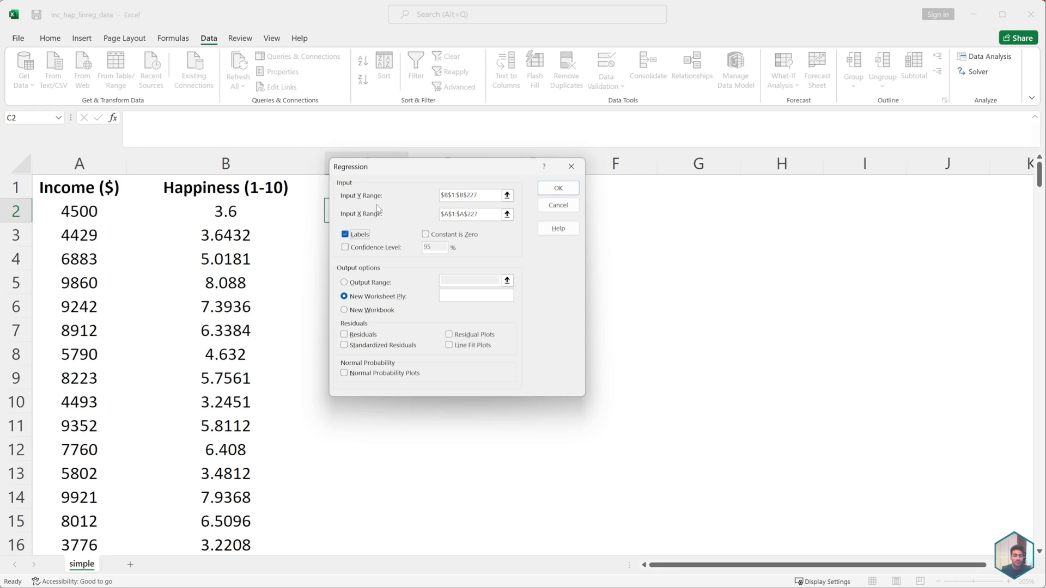
{"action": "left_click", "coordinate": [458, 195]}
{"action": "left_click", "coordinate": [561, 191]}
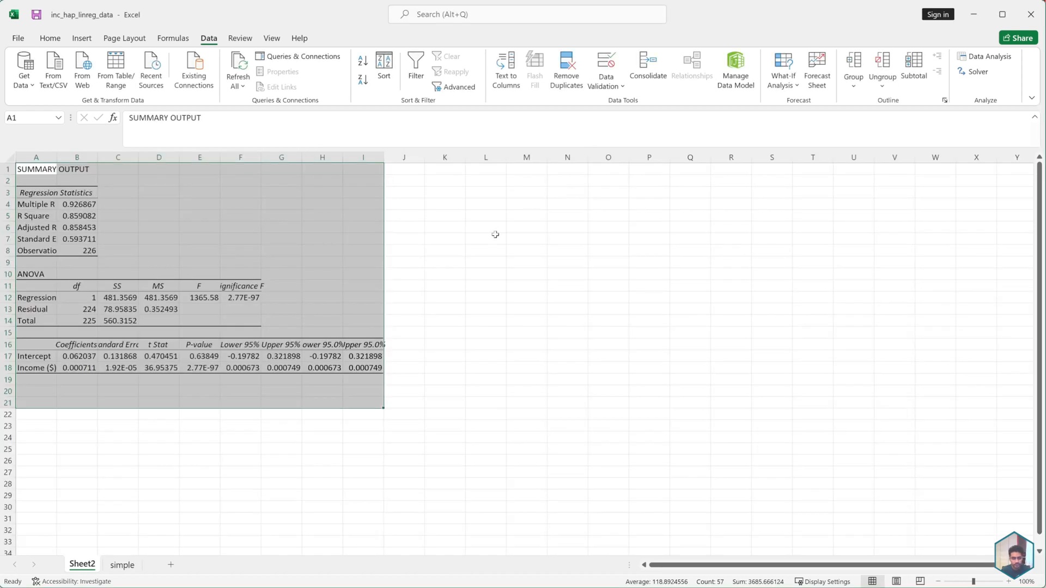
- Widen column A of the summary output to fit its labels and highlight the R Square value in yellow
{"action": "left_click", "coordinate": [421, 262]}
{"action": "scroll", "coordinate": [421, 262], "scroll_direction": "up", "scroll_amount": 3}
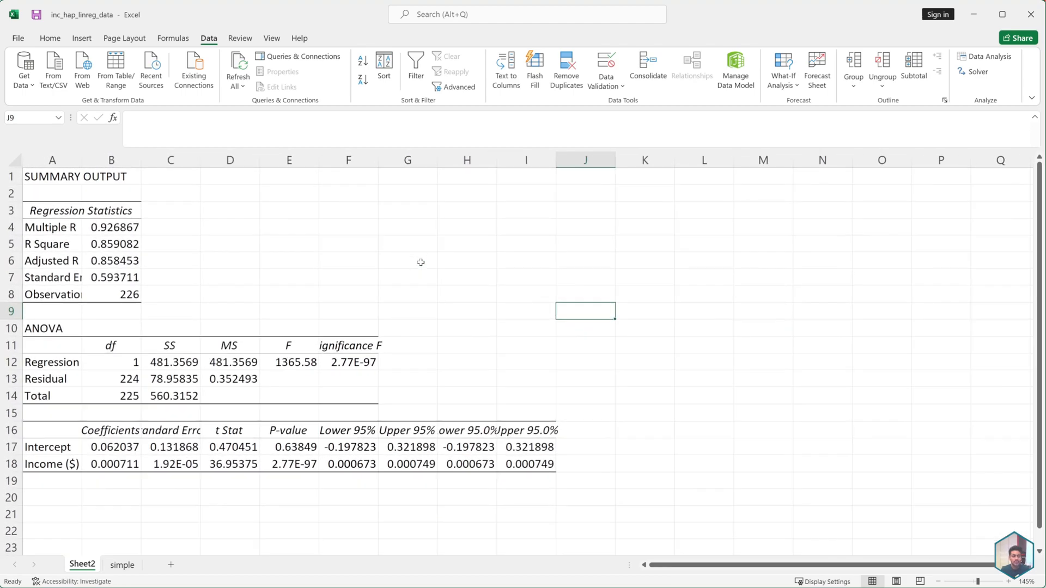
{"action": "left_click", "coordinate": [443, 293]}
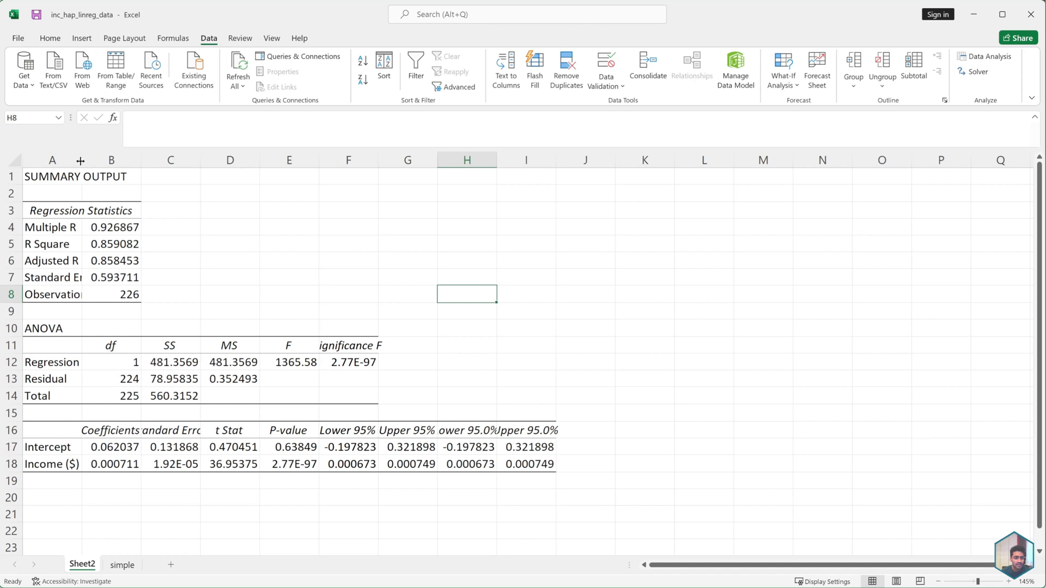
{"action": "left_click_drag", "start_coordinate": [80, 160], "coordinate": [100, 162]}
{"action": "left_click", "coordinate": [139, 244]}
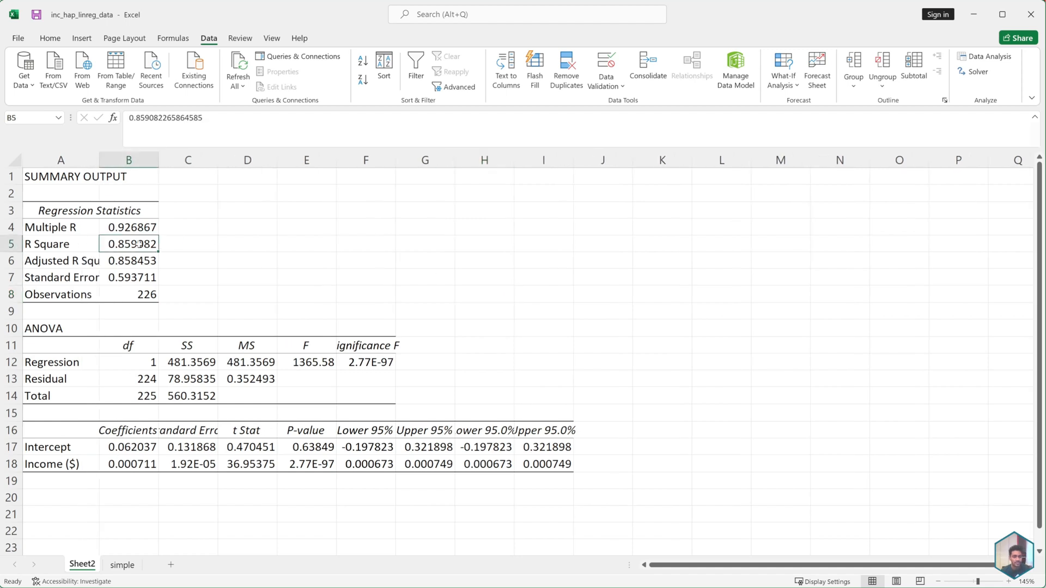
{"action": "left_click", "coordinate": [50, 38]}
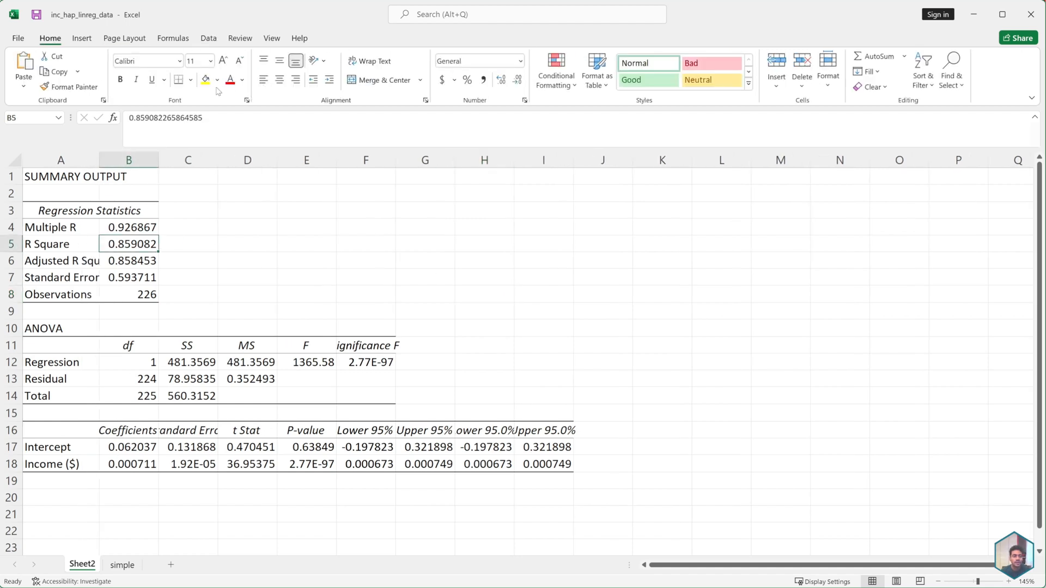
{"action": "left_click", "coordinate": [206, 81]}
- Widen column F to fit the Significance F heading and highlight the Significance F value in yellow
{"action": "left_click", "coordinate": [380, 363]}
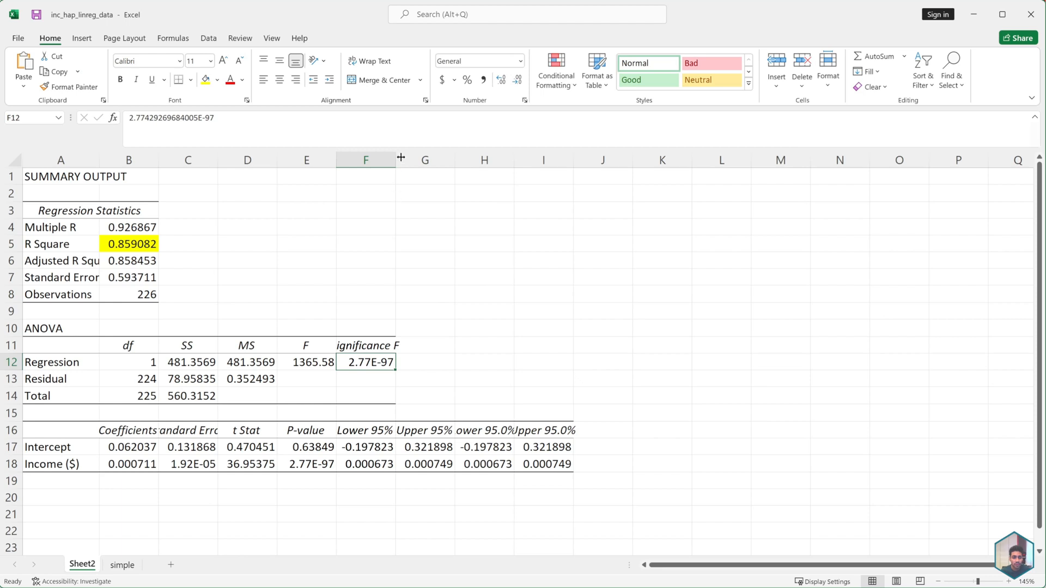
{"action": "left_click_drag", "start_coordinate": [390, 160], "coordinate": [430, 160]}
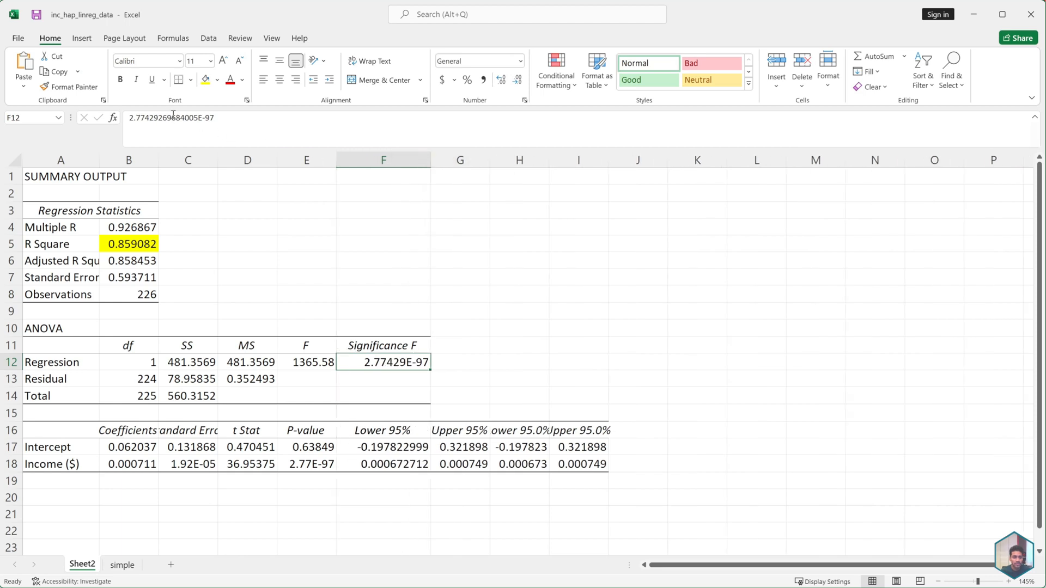
{"action": "left_click", "coordinate": [206, 81]}
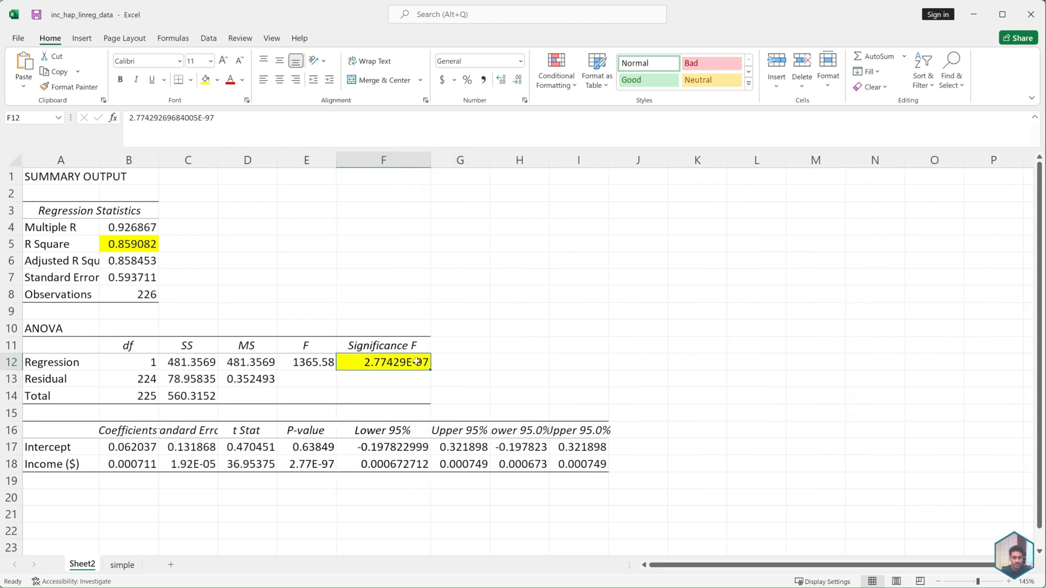
{"action": "left_click", "coordinate": [390, 393]}
- Highlight the coefficients in B17:B18 and the P-values in E17:E18 in yellow
{"action": "left_click_drag", "start_coordinate": [128, 447], "coordinate": [129, 465]}
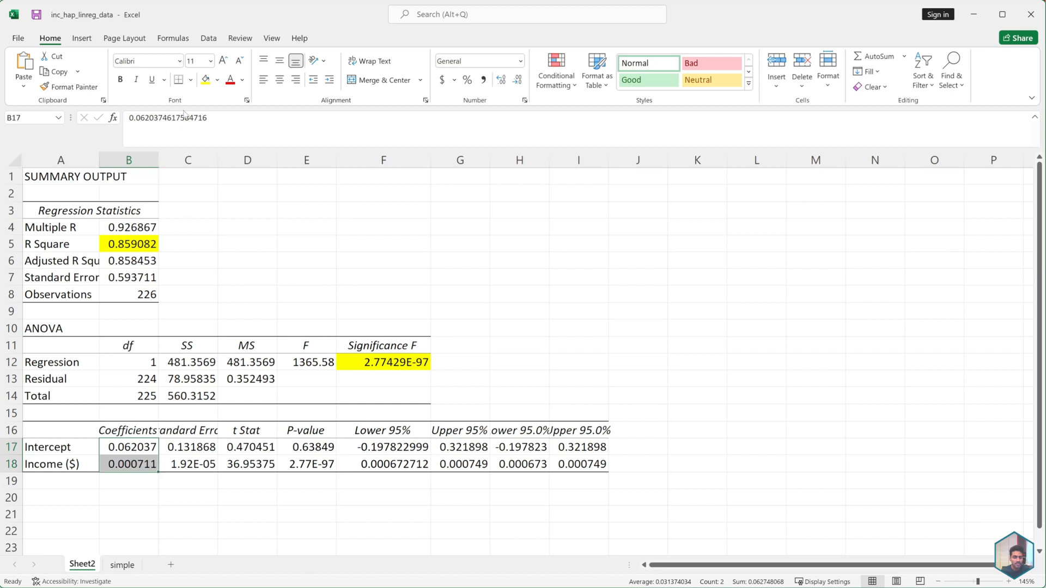
{"action": "left_click", "coordinate": [205, 81]}
{"action": "left_click_drag", "start_coordinate": [326, 448], "coordinate": [314, 465]}
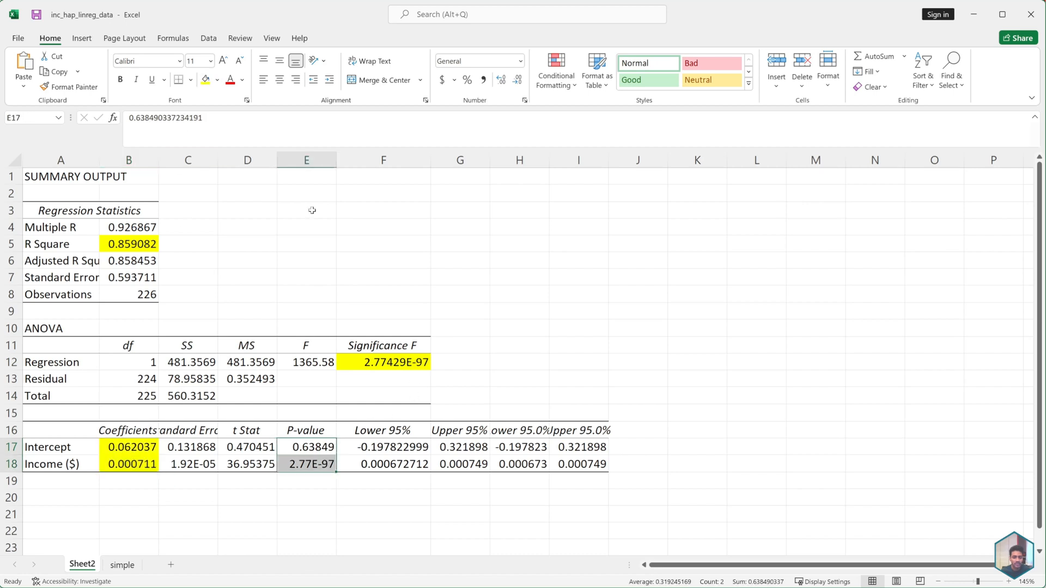
{"action": "left_click", "coordinate": [206, 80]}
{"action": "left_click", "coordinate": [383, 345]}
{"action": "left_click", "coordinate": [496, 235]}
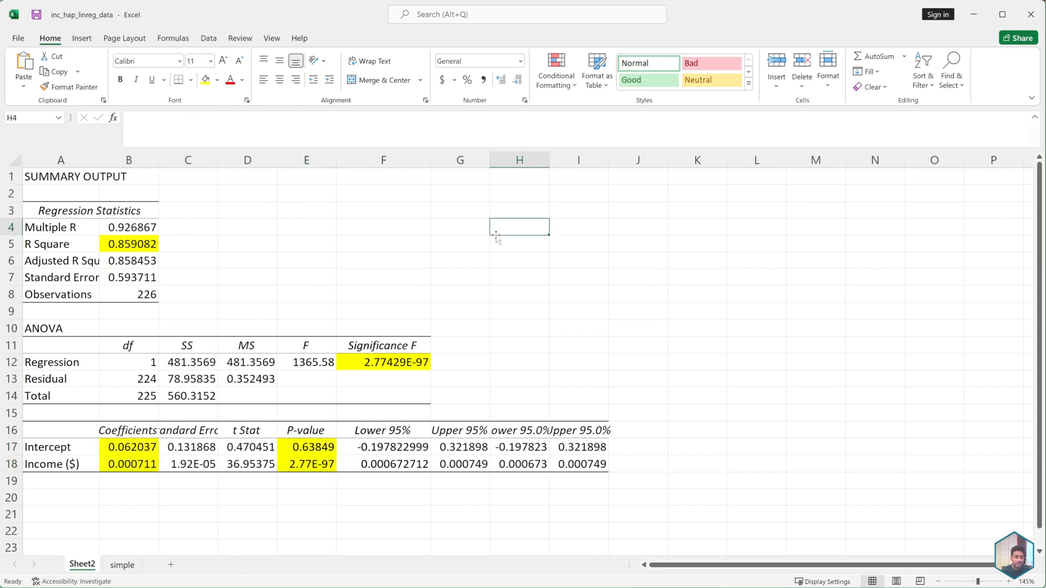
- Write the regression equation "happiness = 0.062037 + 0.000711*income" as text in cell B20
{"action": "left_click", "coordinate": [138, 496]}
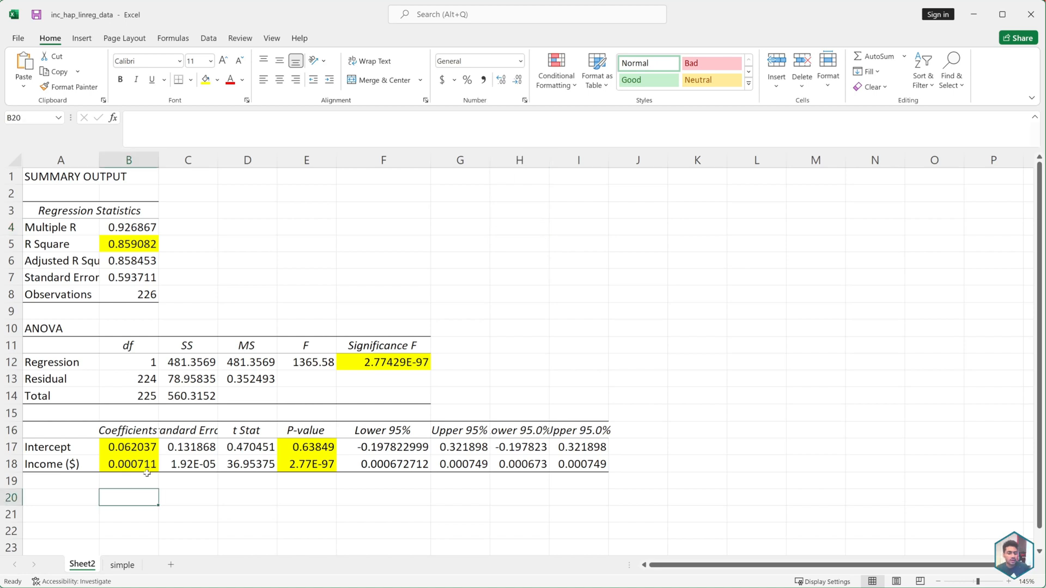
{"action": "left_click_drag", "start_coordinate": [140, 449], "coordinate": [139, 466]}
{"action": "left_click", "coordinate": [135, 498]}
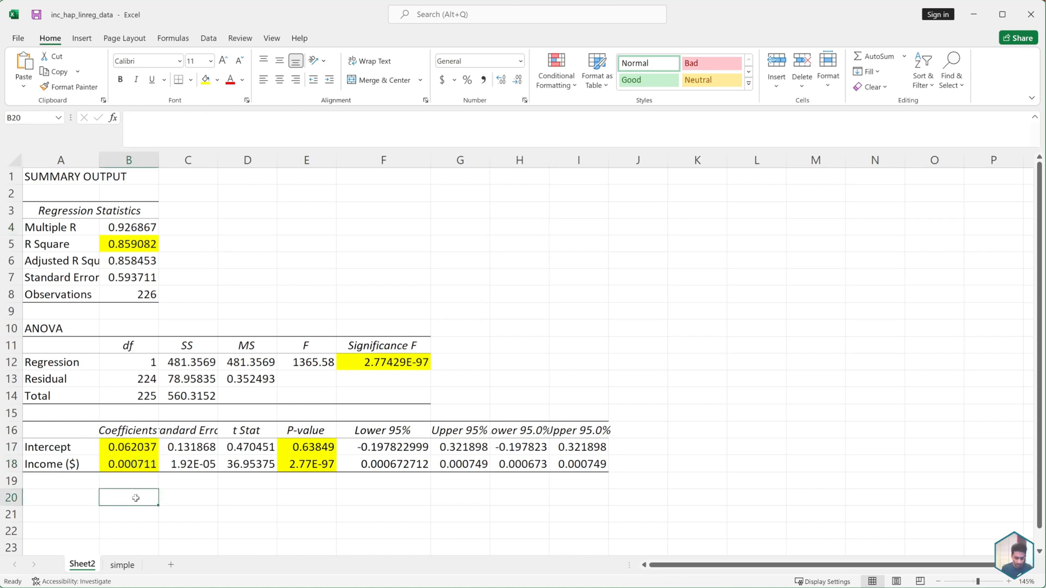
{"action": "type", "text": "ha"}
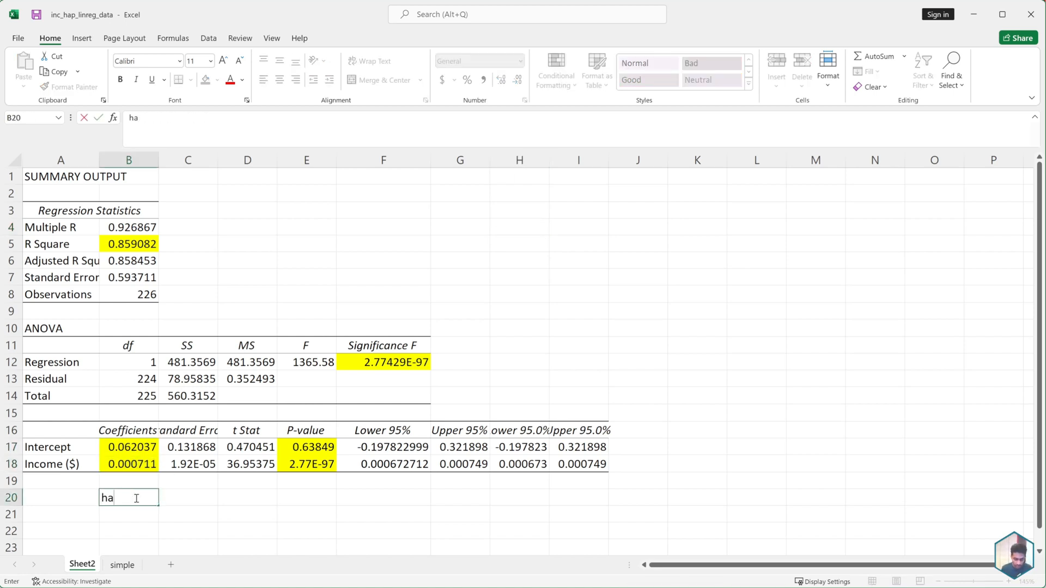
{"action": "type", "text": "ppiness = 0.0"}
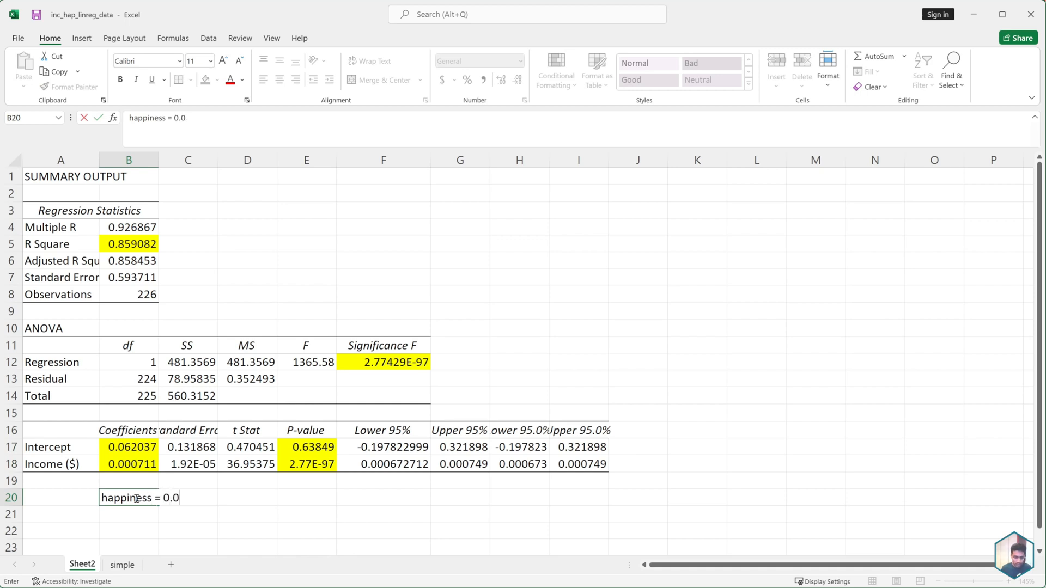
{"action": "type", "text": "620"}
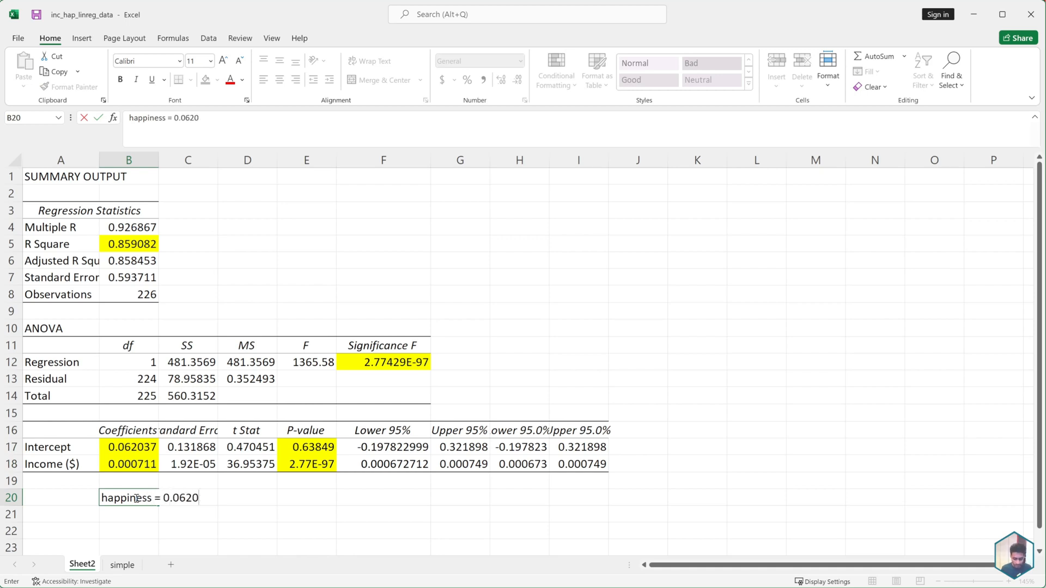
{"action": "type", "text": "37 + 0.000711"}
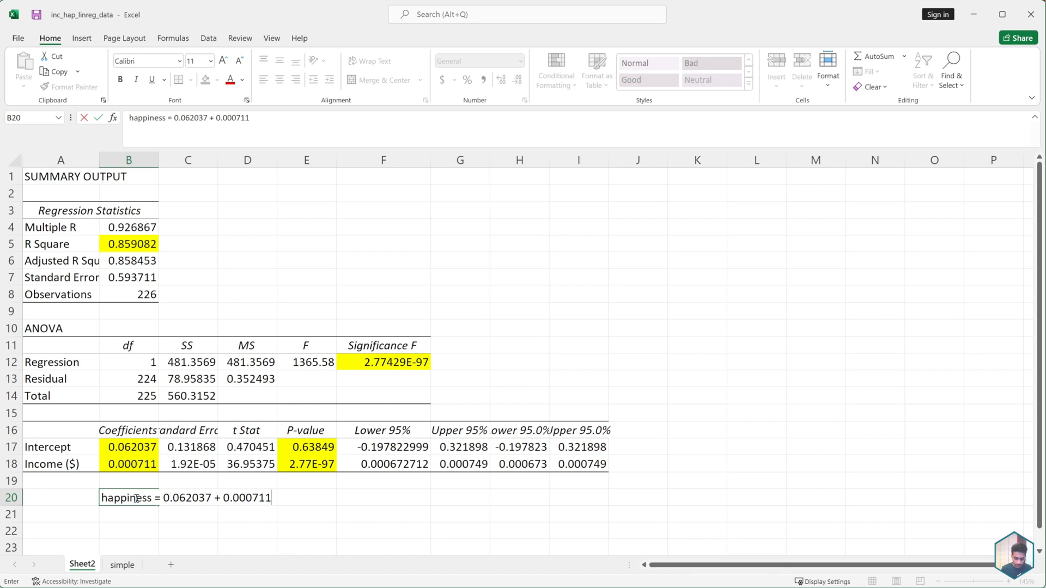
{"action": "type", "text": "*inco"}
{"action": "key", "text": "BackSpace"}
{"action": "type", "text": "pme"}
{"action": "key", "text": "BackSpace"}
{"action": "key", "text": "BackSpace"}
{"action": "key", "text": "BackSpace"}
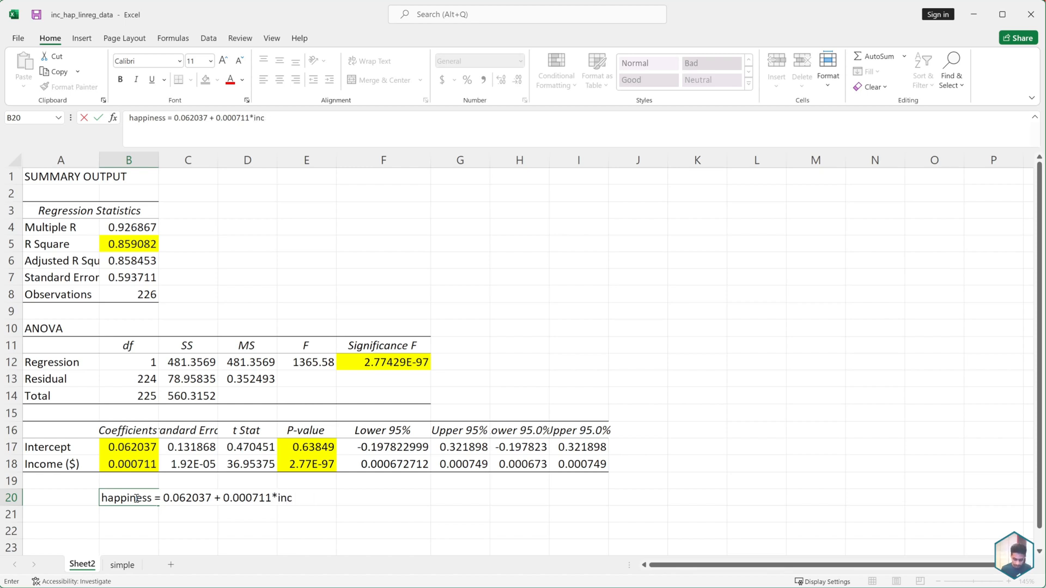
{"action": "type", "text": "ome"}
{"action": "key", "text": "Right"}
{"action": "key", "text": "Right"}
{"action": "key", "text": "Right"}
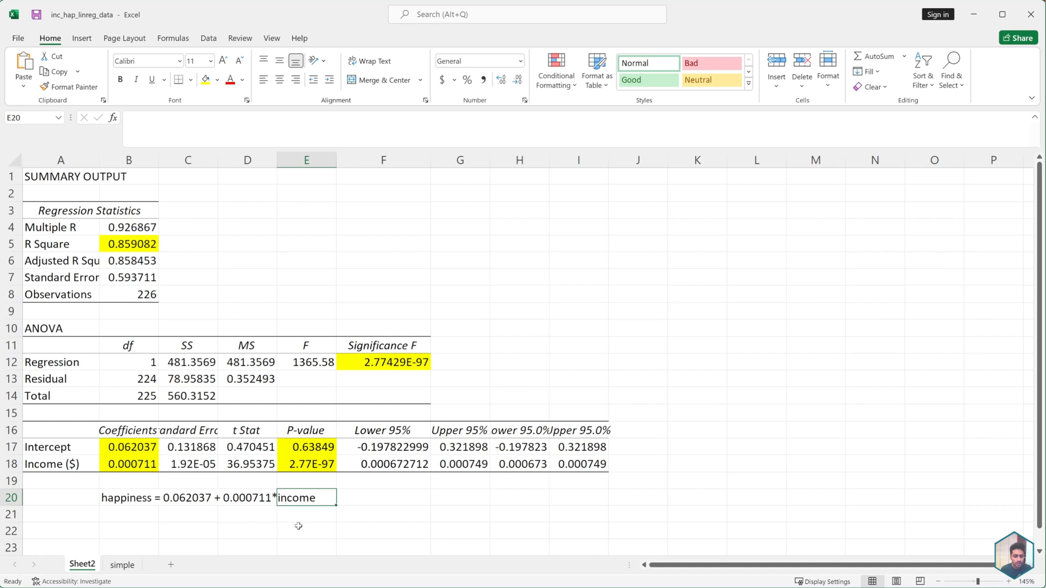
- Enter an income of 10000 in F20 and calculate the predicted happiness in G20 with =F20*B18+B17
{"action": "left_click", "coordinate": [360, 497]}
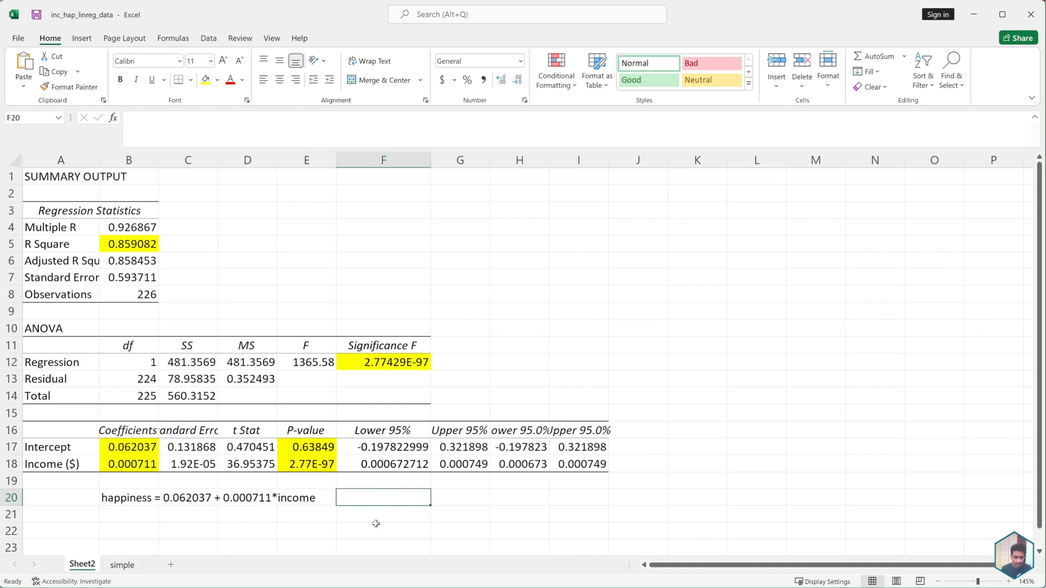
{"action": "type", "text": "10000"}
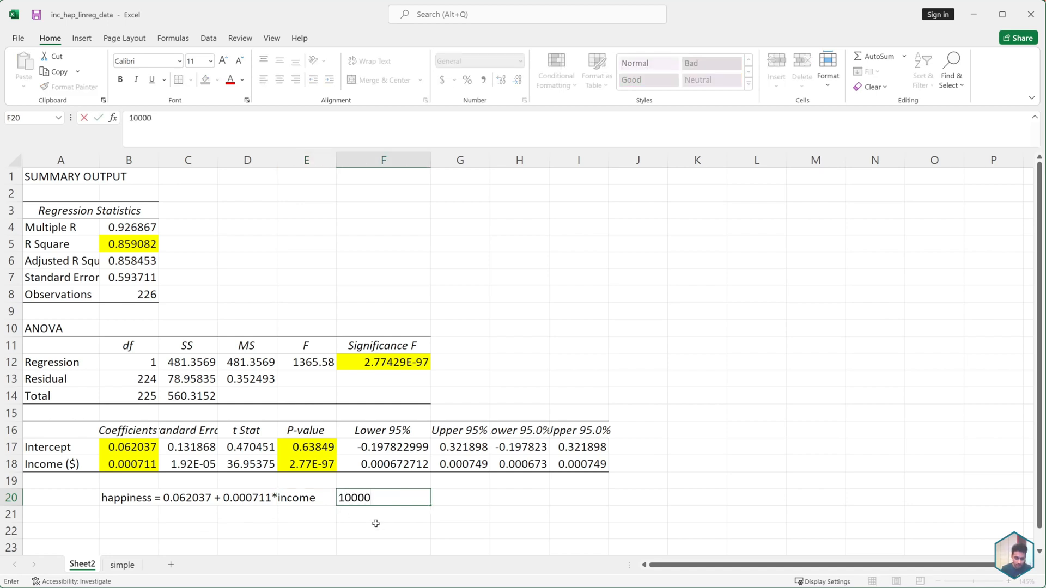
{"action": "left_click", "coordinate": [445, 496]}
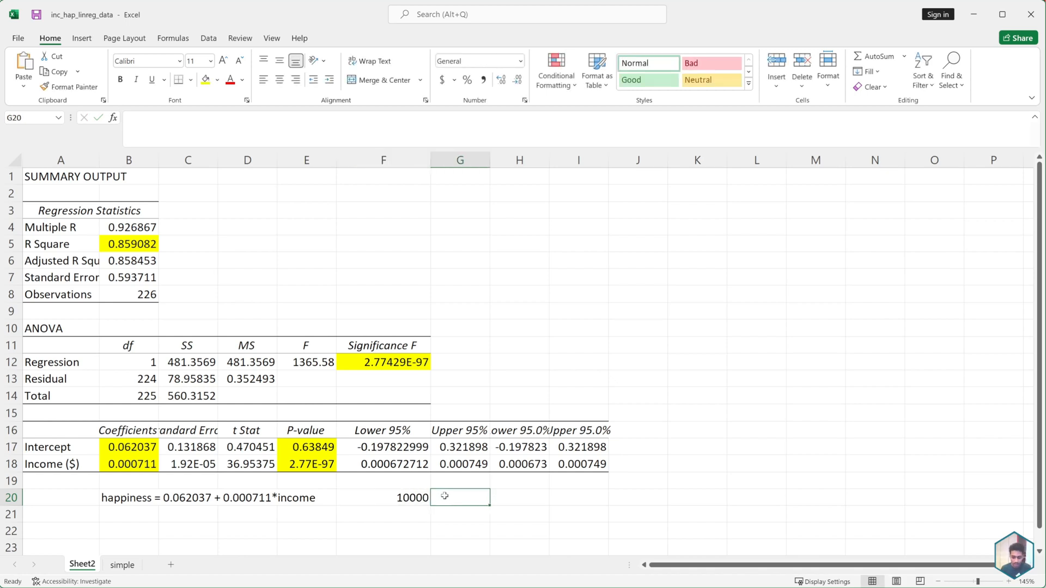
{"action": "type", "text": "="}
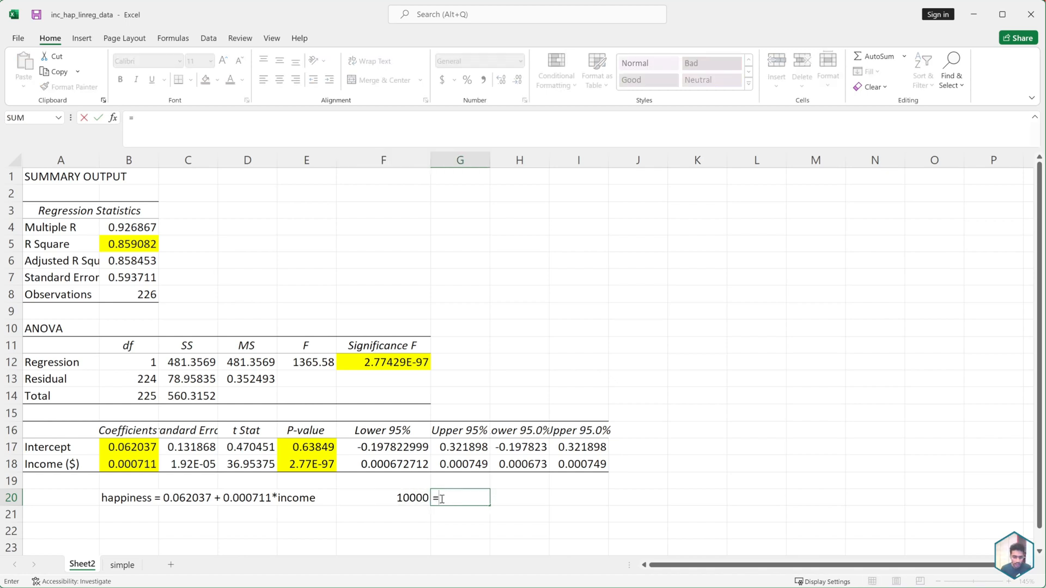
{"action": "left_click", "coordinate": [402, 497]}
{"action": "type", "text": "*"}
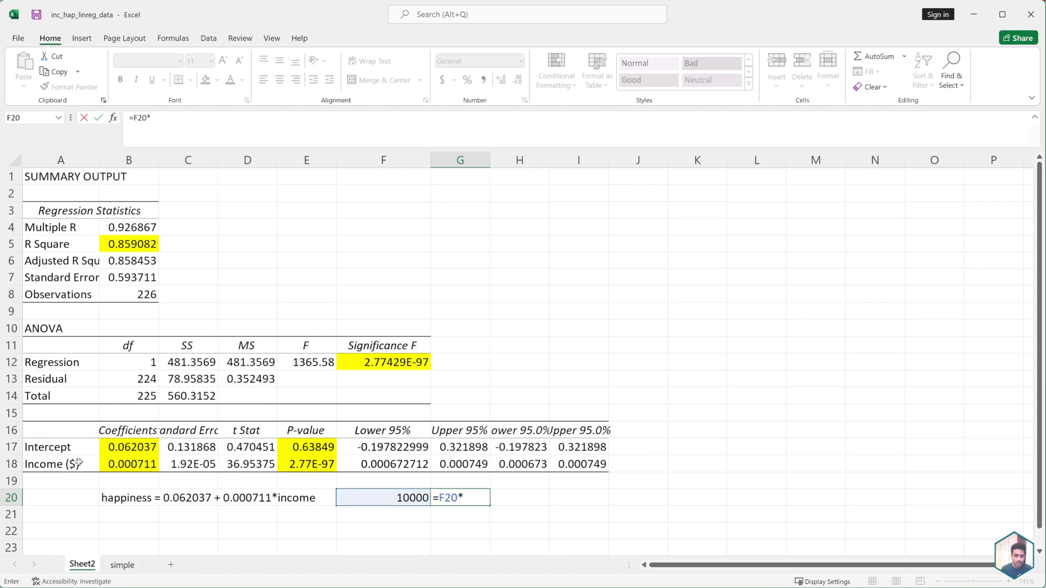
{"action": "left_click", "coordinate": [125, 464]}
{"action": "type", "text": "+"}
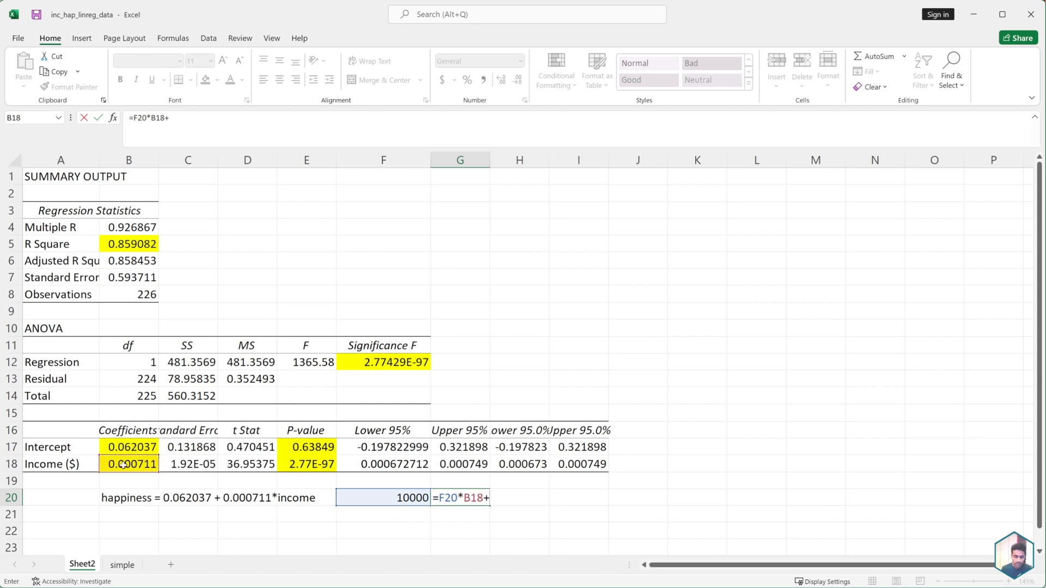
{"action": "left_click", "coordinate": [135, 447]}
{"action": "key", "text": "Return"}
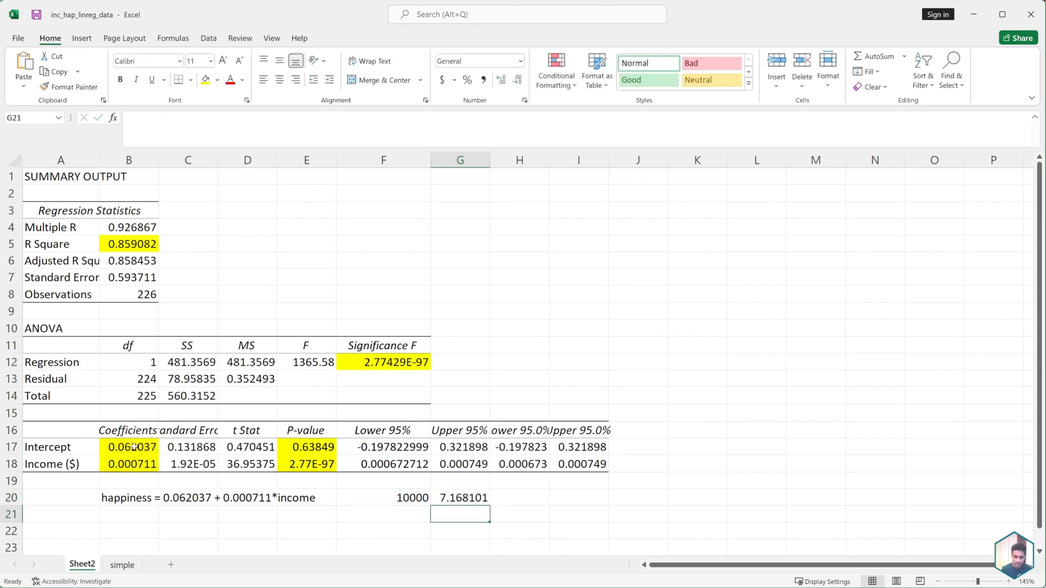
- Review the prediction in G20 against the Income and Happiness data on the simple sheet, and return to Sheet2
{"action": "left_click", "coordinate": [476, 496]}
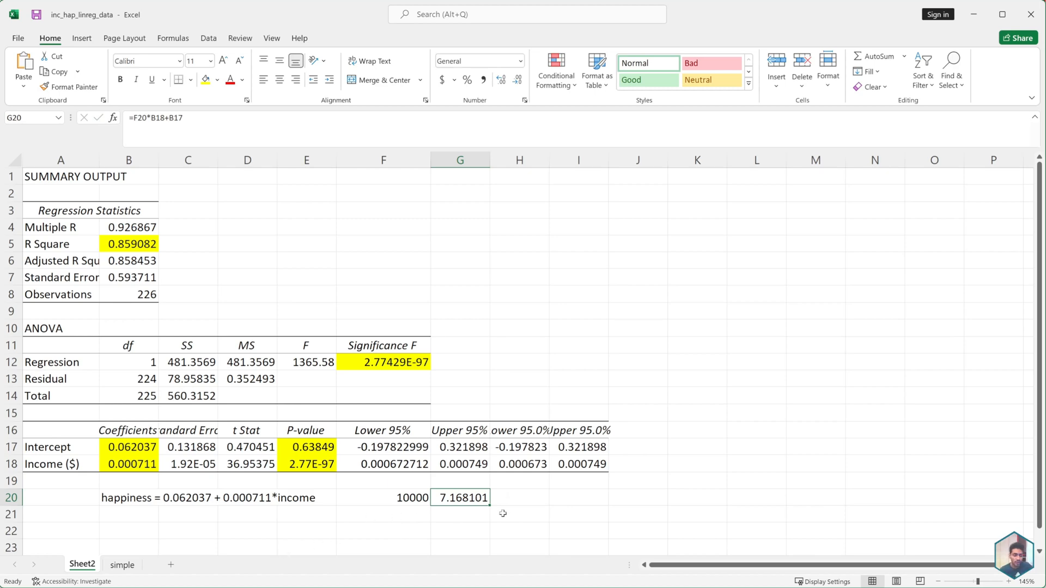
{"action": "left_click", "coordinate": [122, 565]}
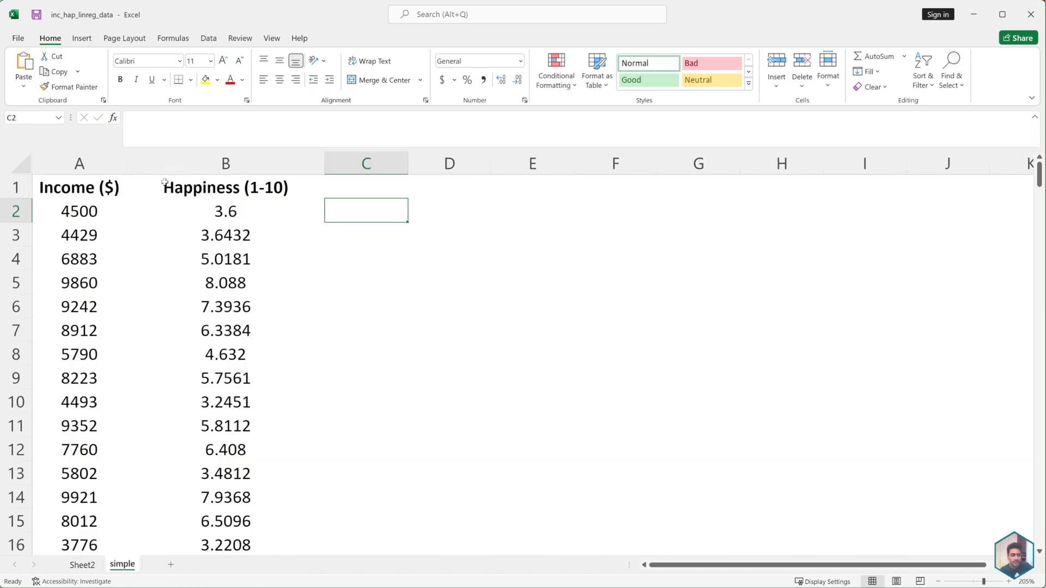
{"action": "left_click", "coordinate": [82, 565]}
{"action": "left_click", "coordinate": [527, 512]}
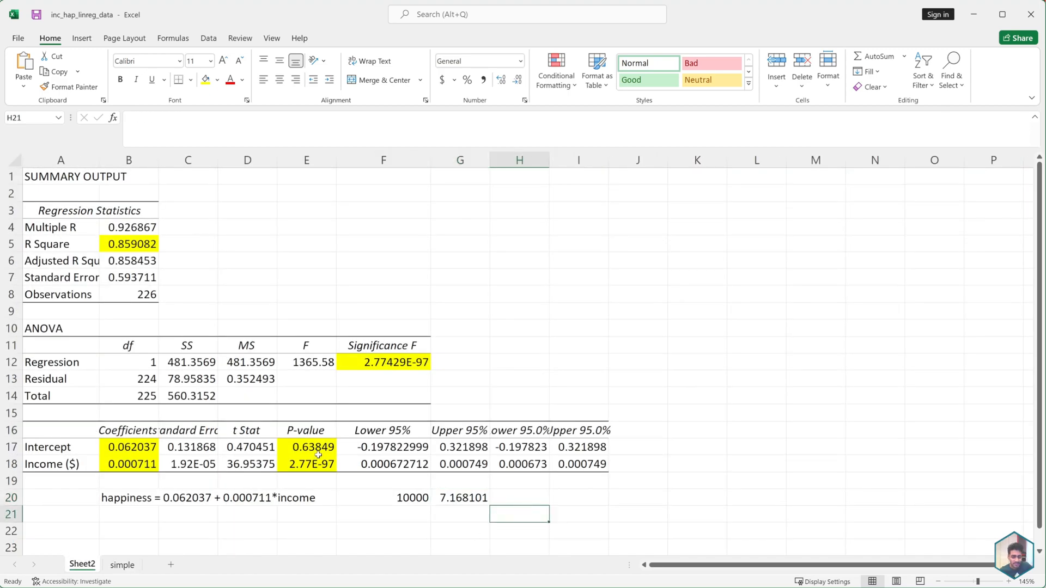
- Examine the intercept's P-value in E17, the equation and prediction in row 20, and the Income coefficient in B18
{"action": "left_click", "coordinate": [319, 449]}
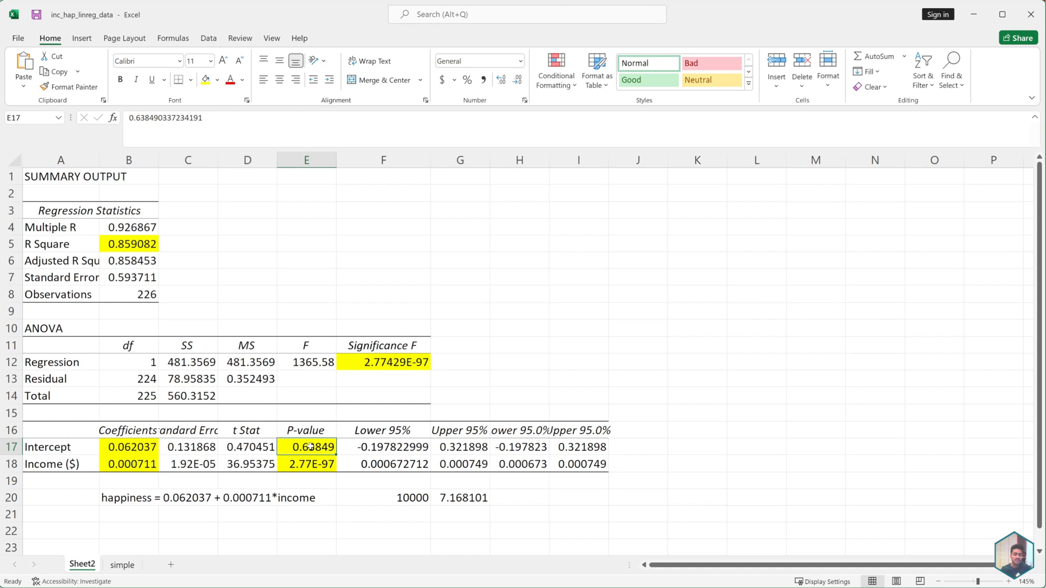
{"action": "left_click", "coordinate": [380, 531]}
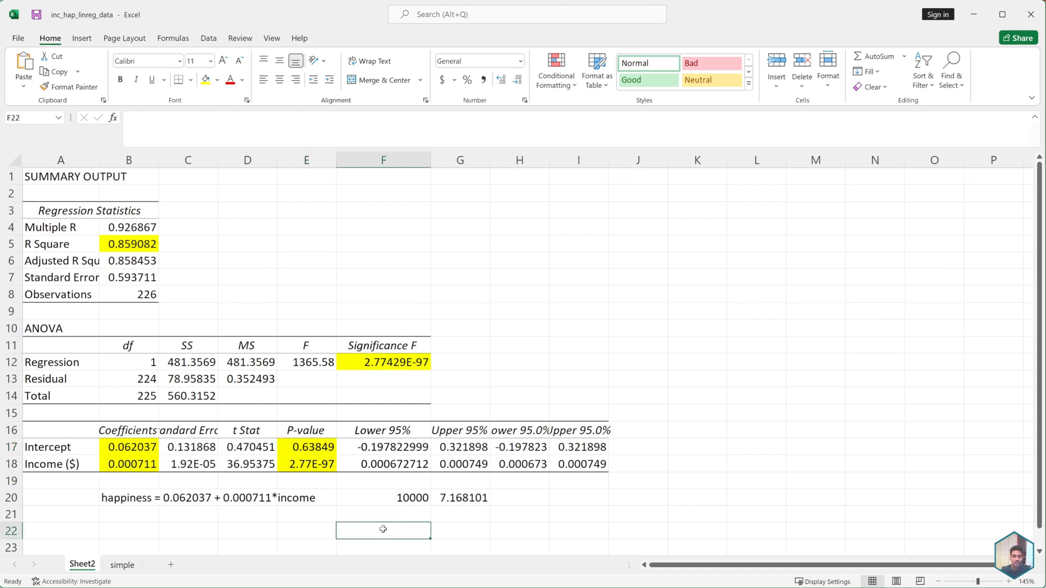
{"action": "left_click", "coordinate": [131, 497]}
{"action": "left_click_drag", "start_coordinate": [195, 496], "coordinate": [507, 499]}
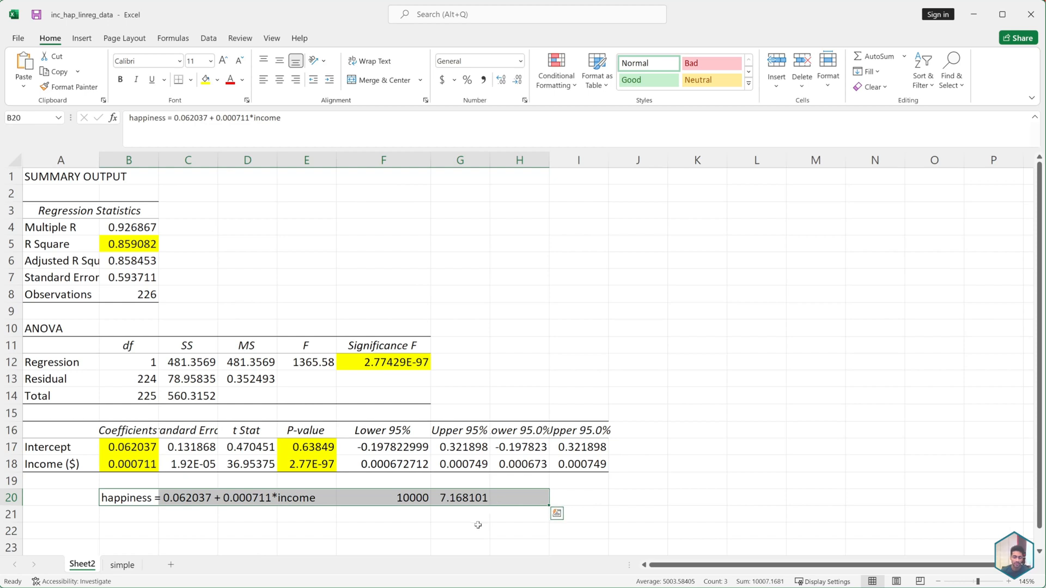
{"action": "left_click", "coordinate": [474, 526]}
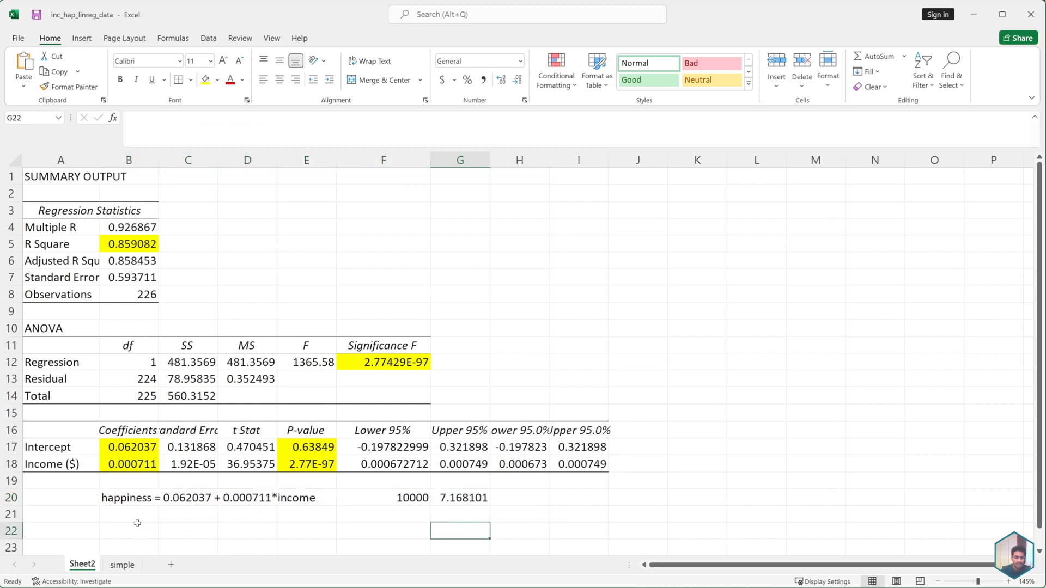
{"action": "left_click", "coordinate": [130, 460]}
{"action": "left_click", "coordinate": [152, 523]}
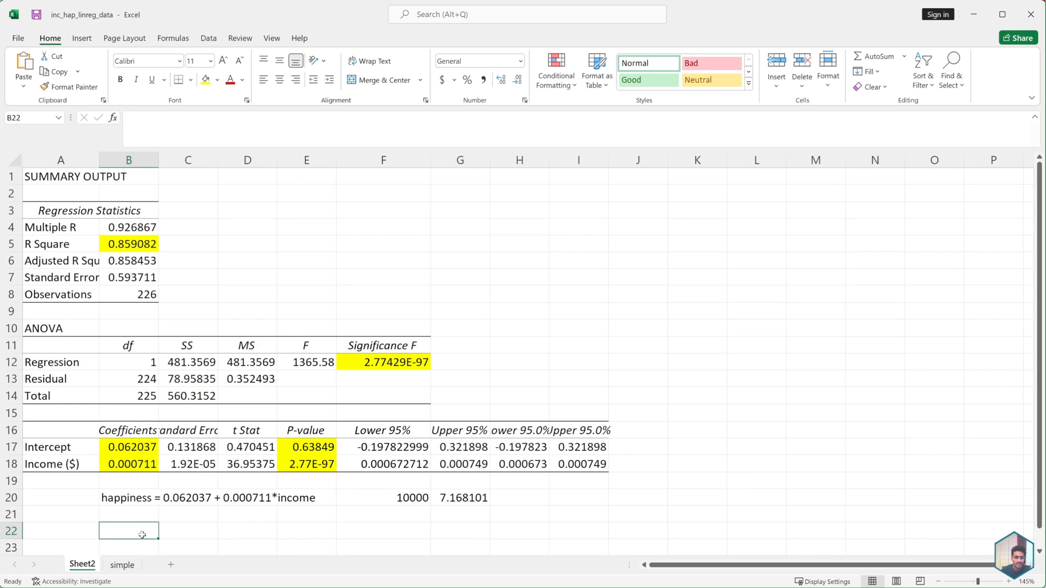
- Insert a scatter chart of the Income and Happiness columns on the simple sheet and place it beside the data
{"action": "left_click", "coordinate": [122, 564]}
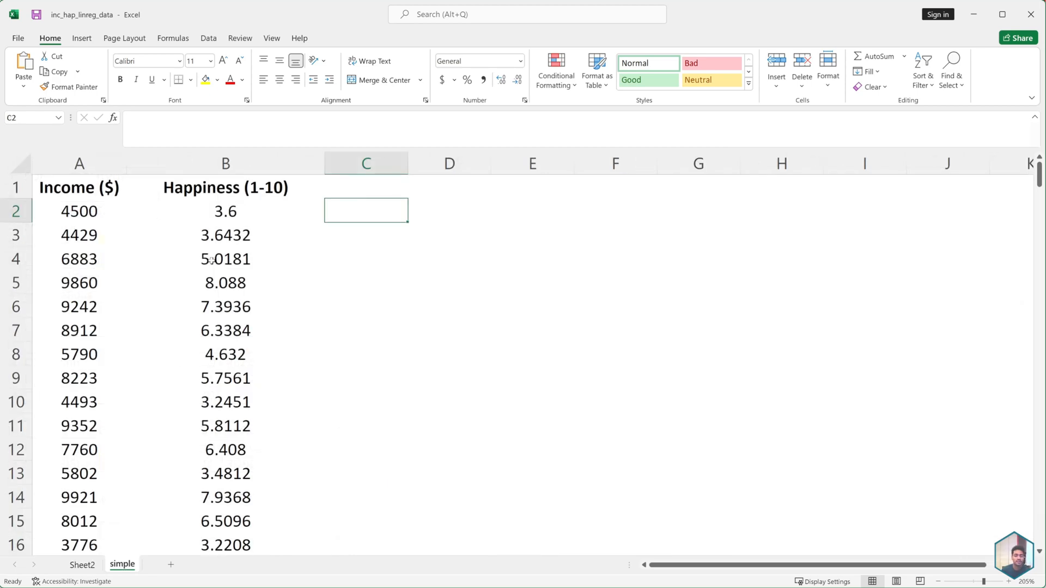
{"action": "left_click", "coordinate": [464, 226]}
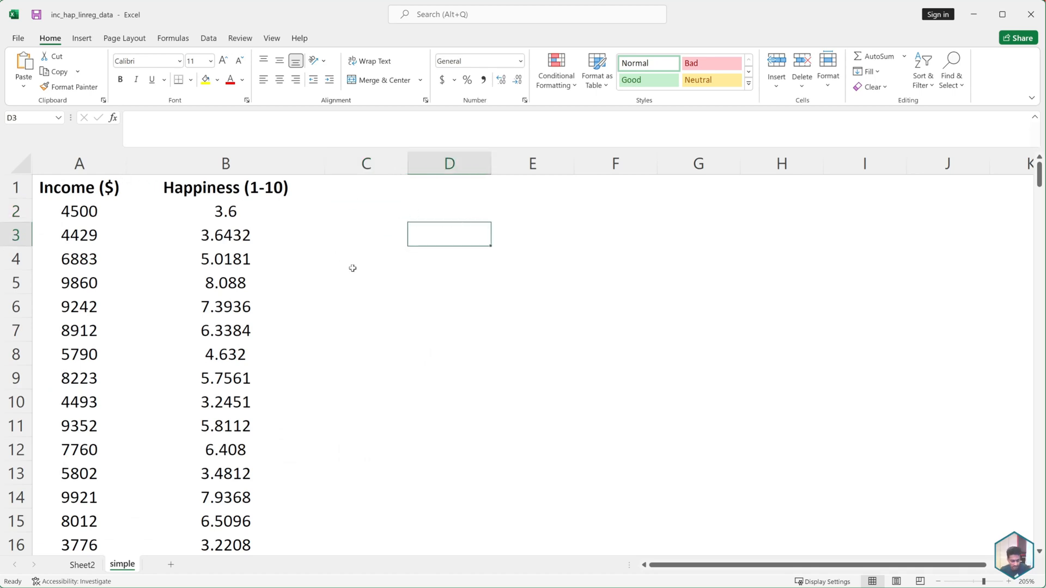
{"action": "scroll", "coordinate": [320, 243], "scroll_direction": "down", "scroll_amount": 1, "text": "ctrl"}
{"action": "left_click_drag", "start_coordinate": [85, 157], "coordinate": [180, 163]}
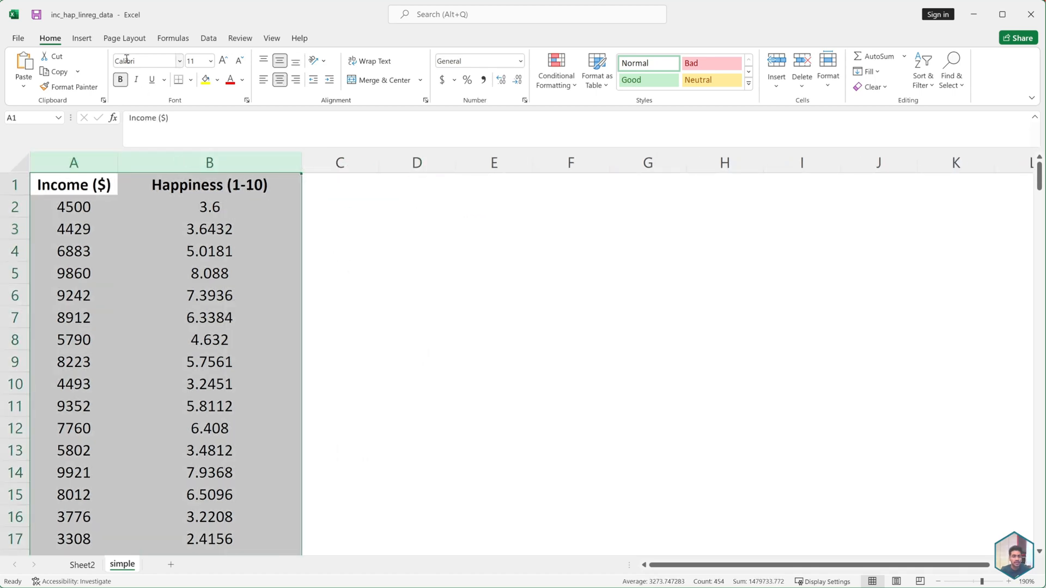
{"action": "left_click", "coordinate": [82, 38]}
{"action": "left_click", "coordinate": [432, 75]}
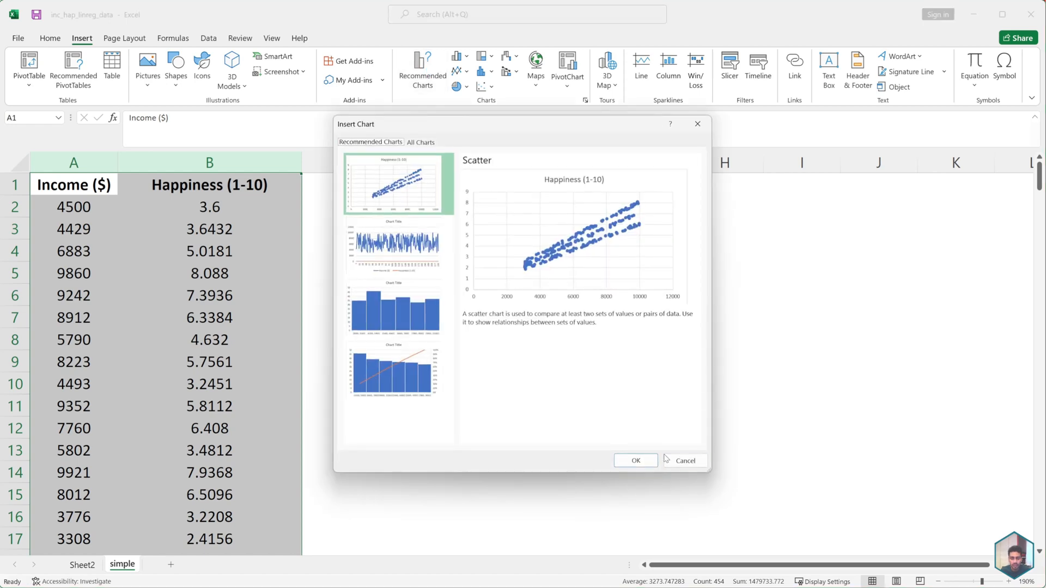
{"action": "left_click", "coordinate": [637, 461]}
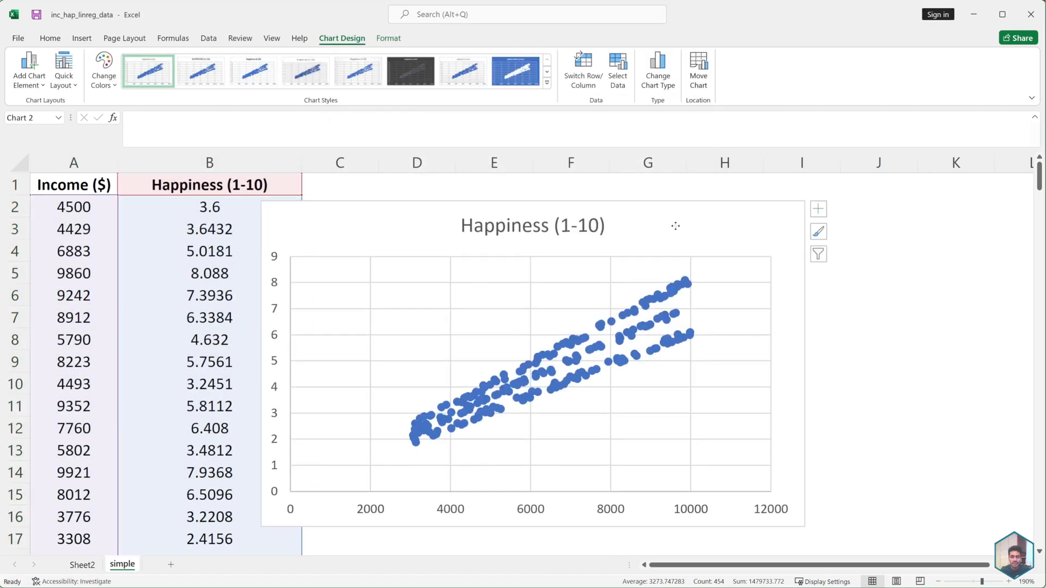
{"action": "left_click_drag", "start_coordinate": [675, 225], "coordinate": [769, 218]}
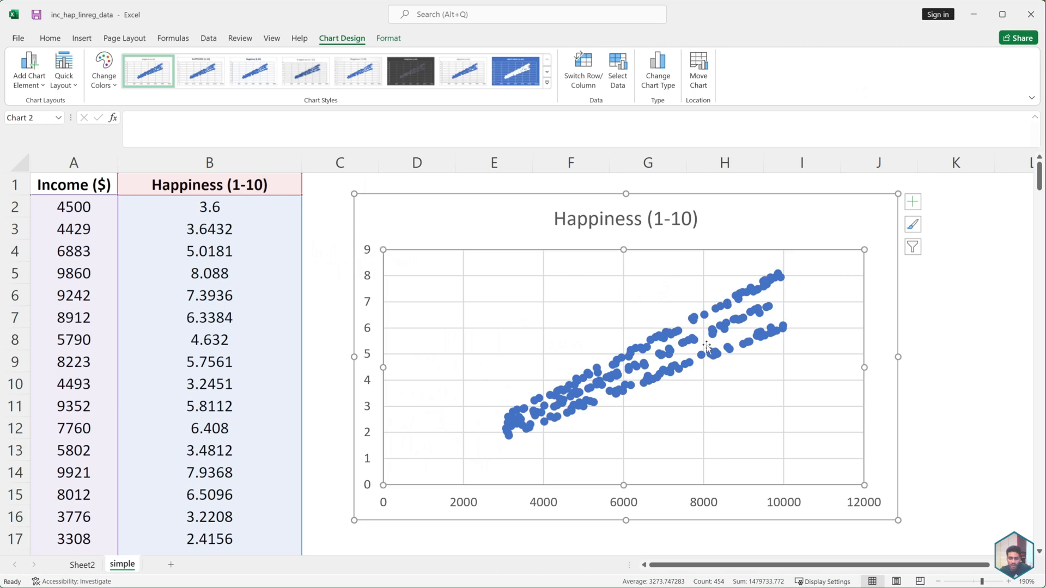
- Add a linear trendline to the Happiness scatter chart
{"action": "left_click", "coordinate": [30, 76]}
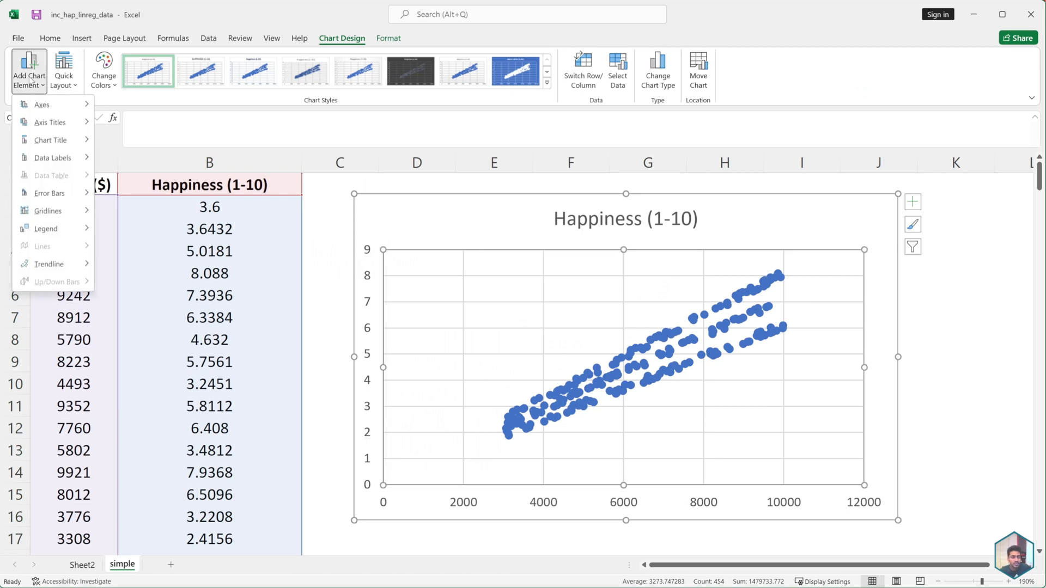
{"action": "mouse_move", "coordinate": [66, 264]}
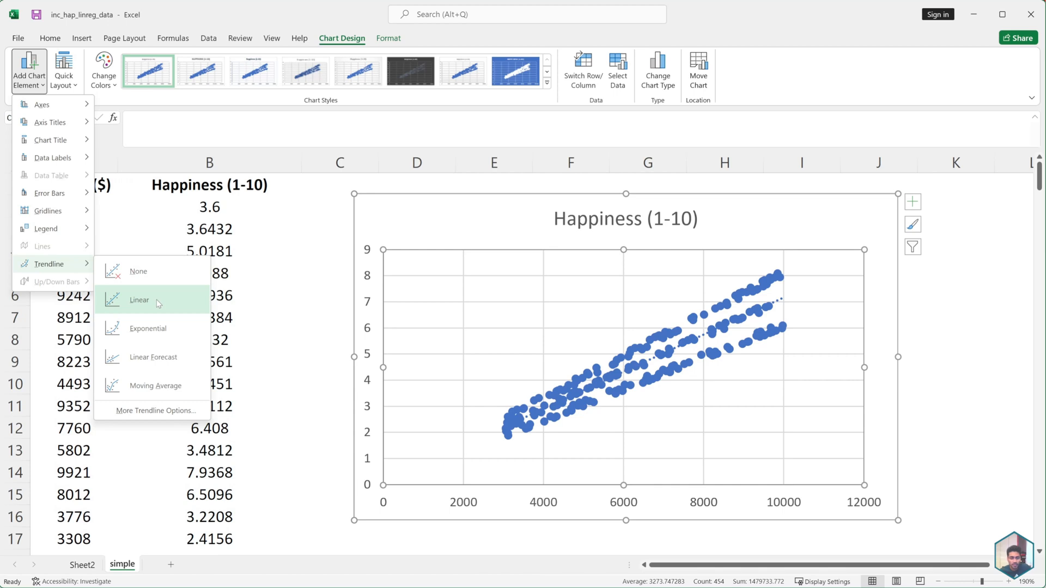
{"action": "left_click", "coordinate": [158, 304]}
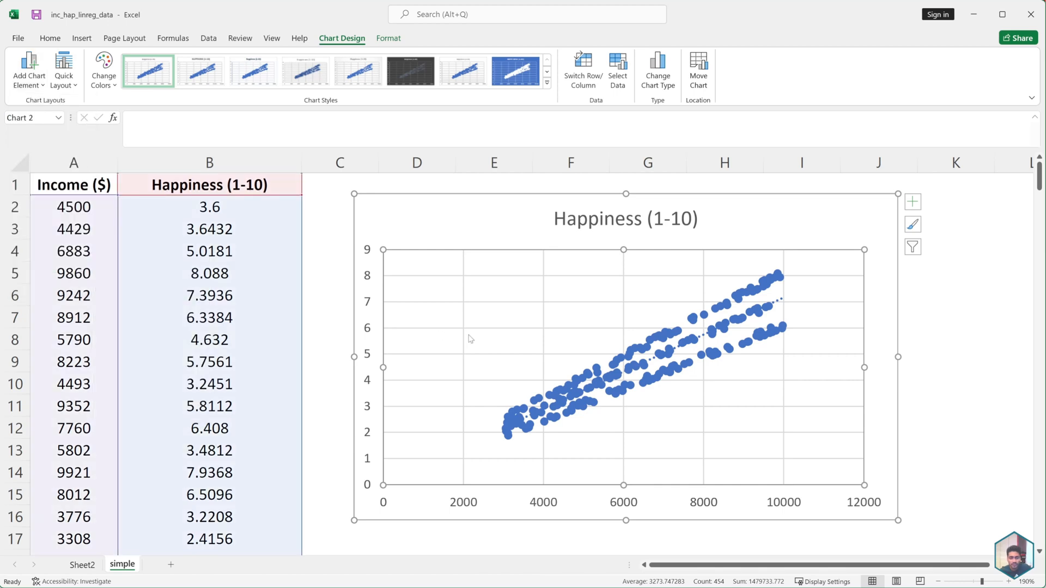
- Format the trendline to display its equation and R-squared value on the chart
{"action": "left_click", "coordinate": [779, 304]}
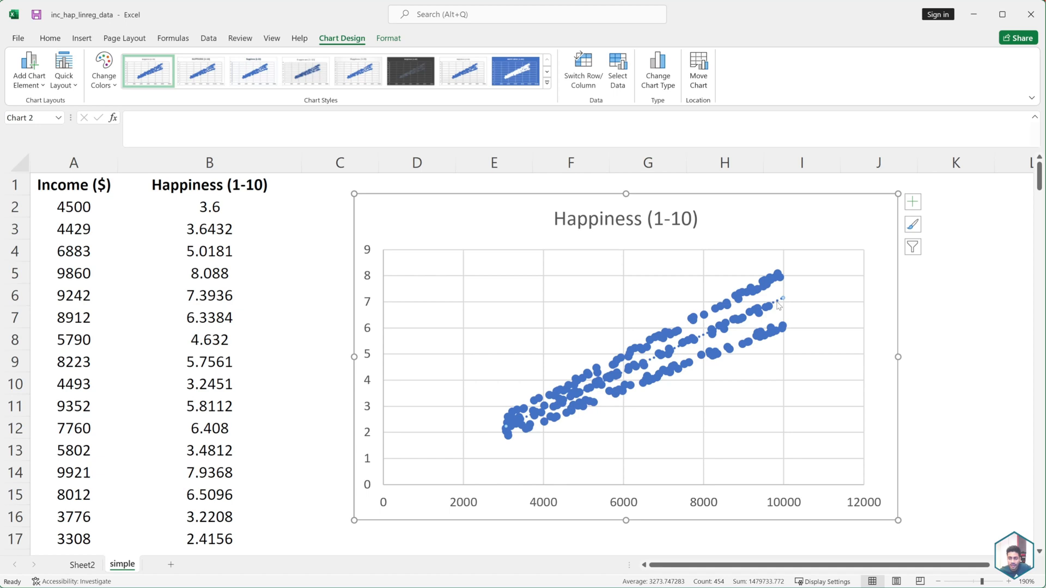
{"action": "right_click", "coordinate": [779, 306]}
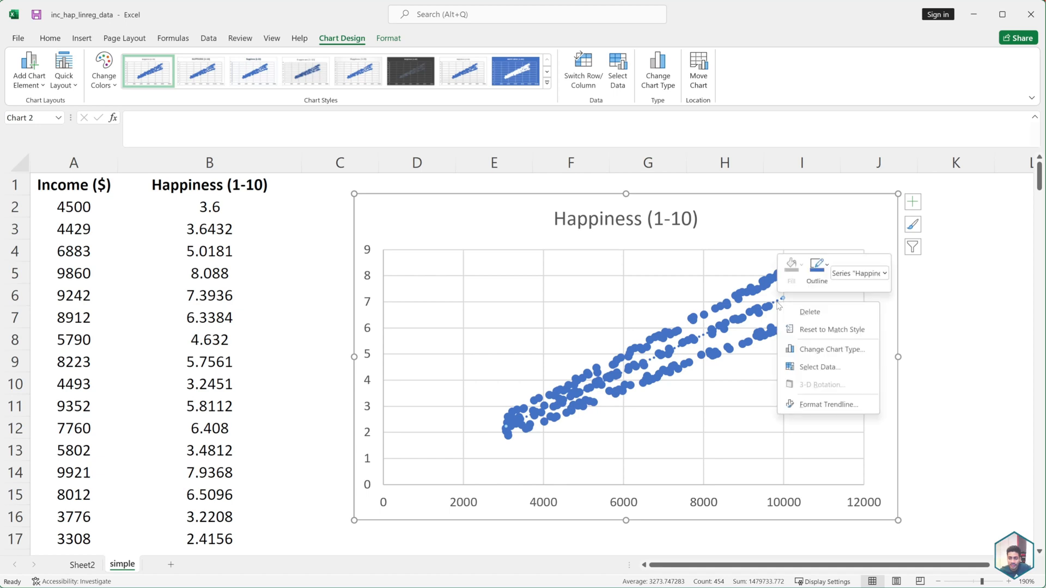
{"action": "left_click", "coordinate": [839, 409]}
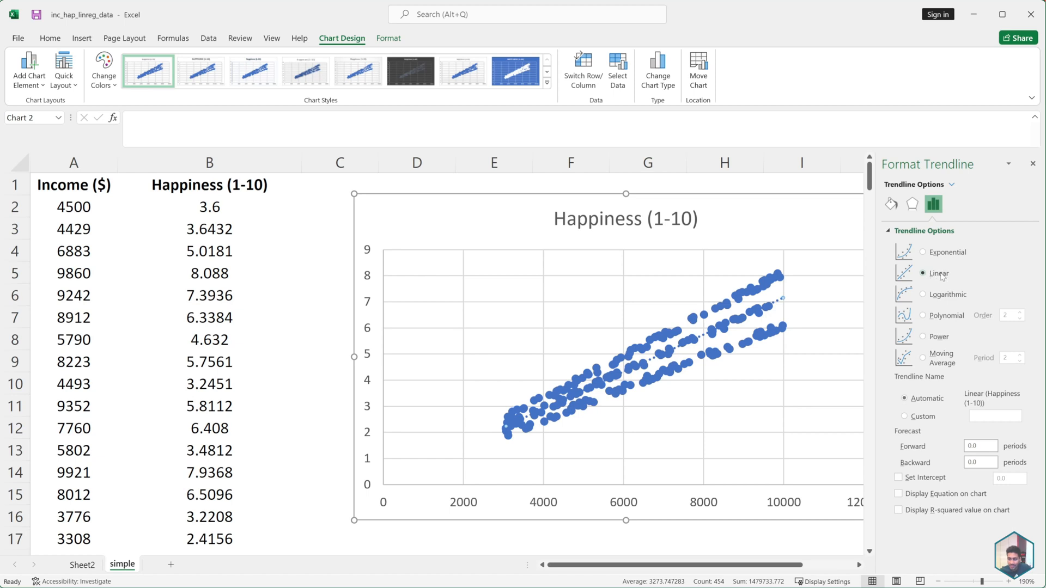
{"action": "left_click", "coordinate": [924, 496]}
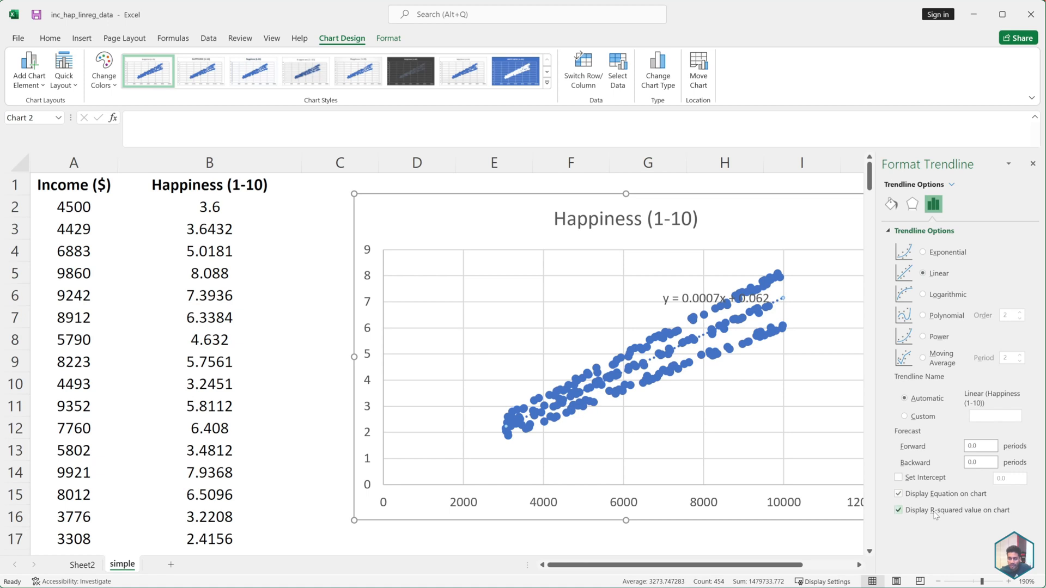
- Move the trendline's equation label clear of the data points to the upper part of the plot, and close the formatting options
{"action": "left_click", "coordinate": [702, 290]}
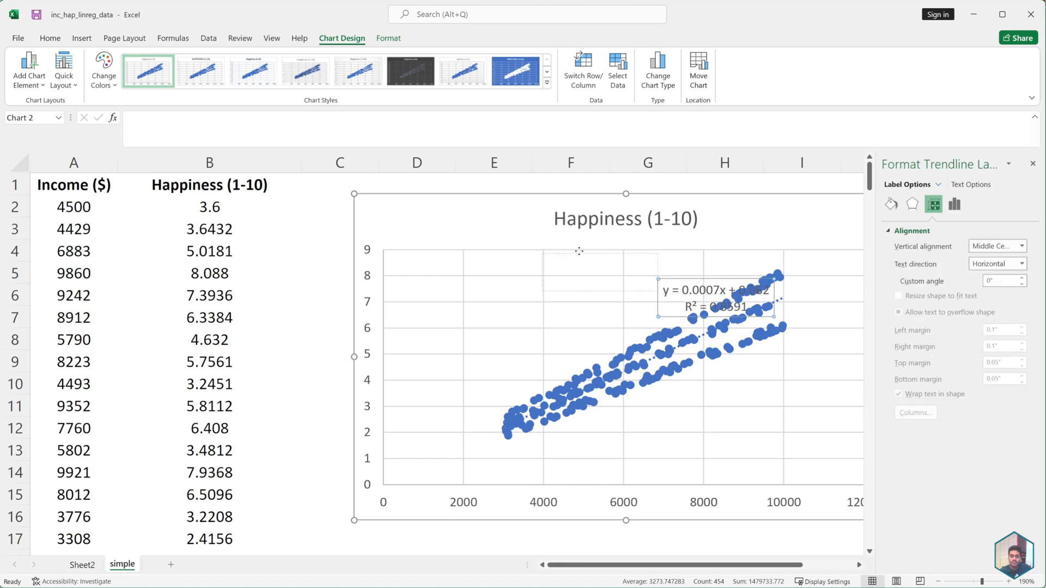
{"action": "left_click_drag", "start_coordinate": [579, 251], "coordinate": [581, 252]}
{"action": "left_click", "coordinate": [758, 230]}
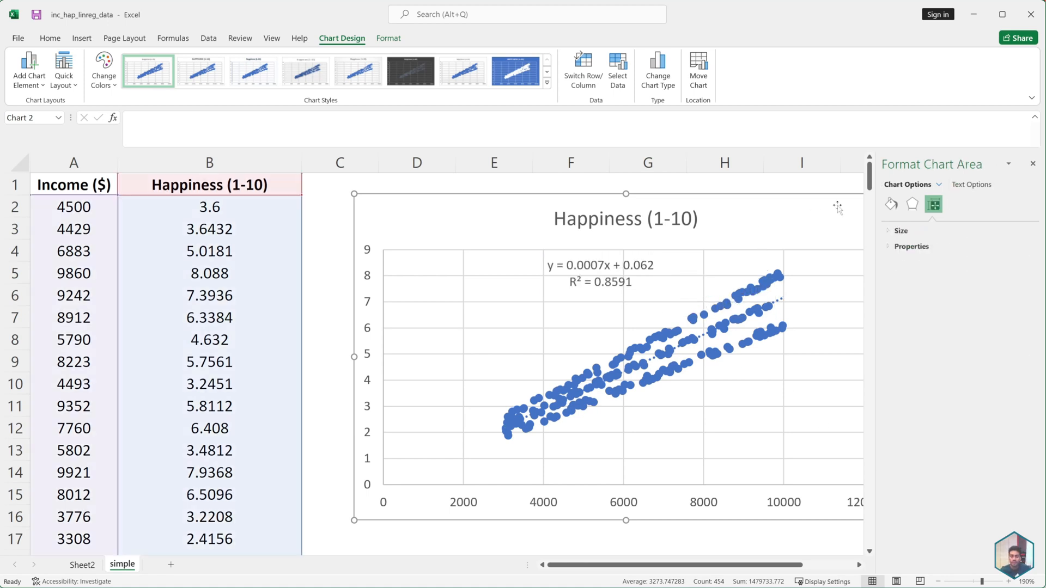
{"action": "left_click", "coordinate": [1031, 165]}
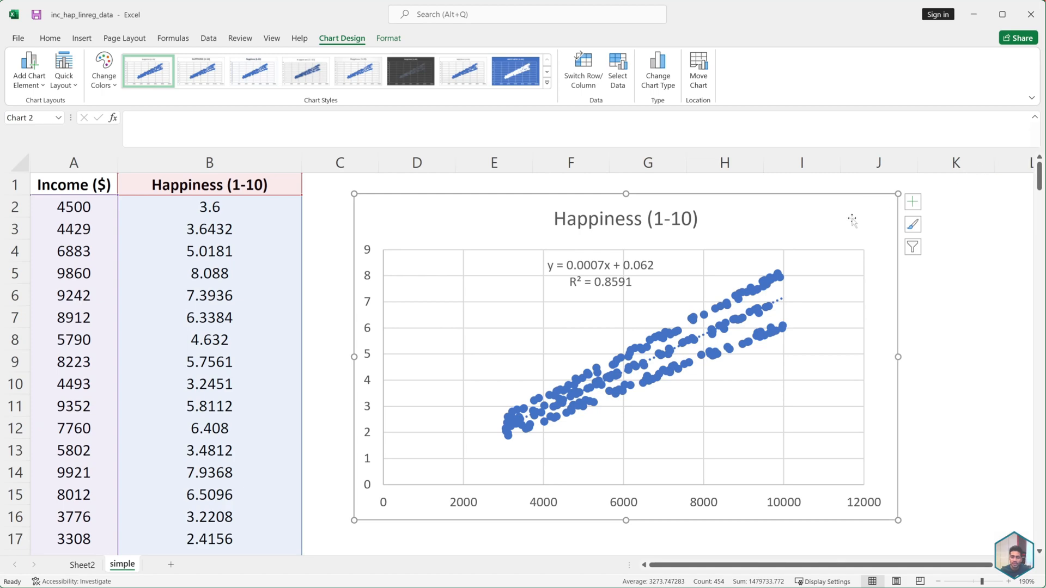
- Paste the scatter chart onto Sheet2 and position it above the coefficients table, beside the regression statistics and ANOVA tables
{"action": "left_click", "coordinate": [82, 565]}
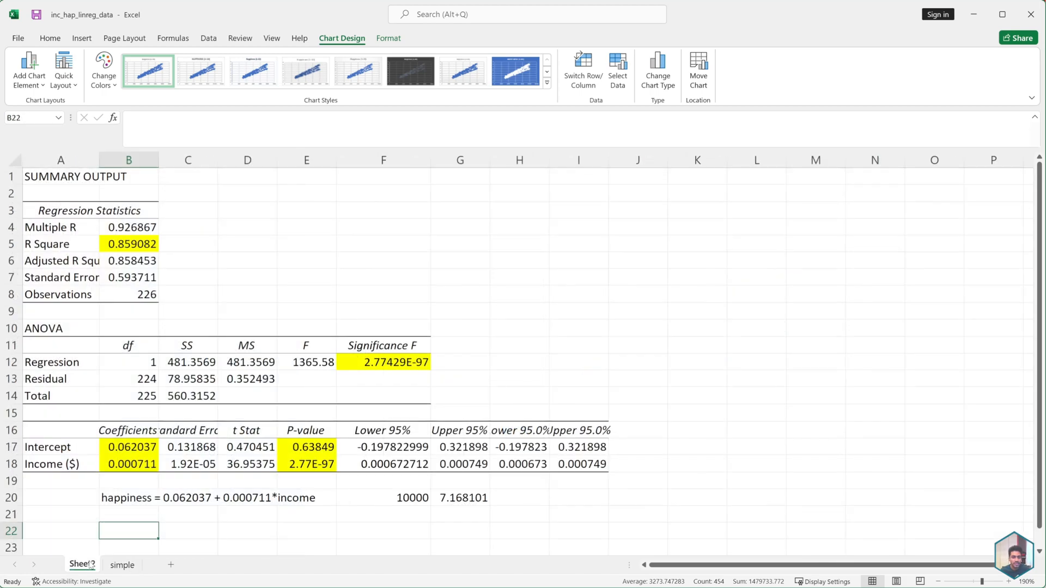
{"action": "left_click", "coordinate": [477, 244]}
{"action": "key", "text": "ctrl+v"}
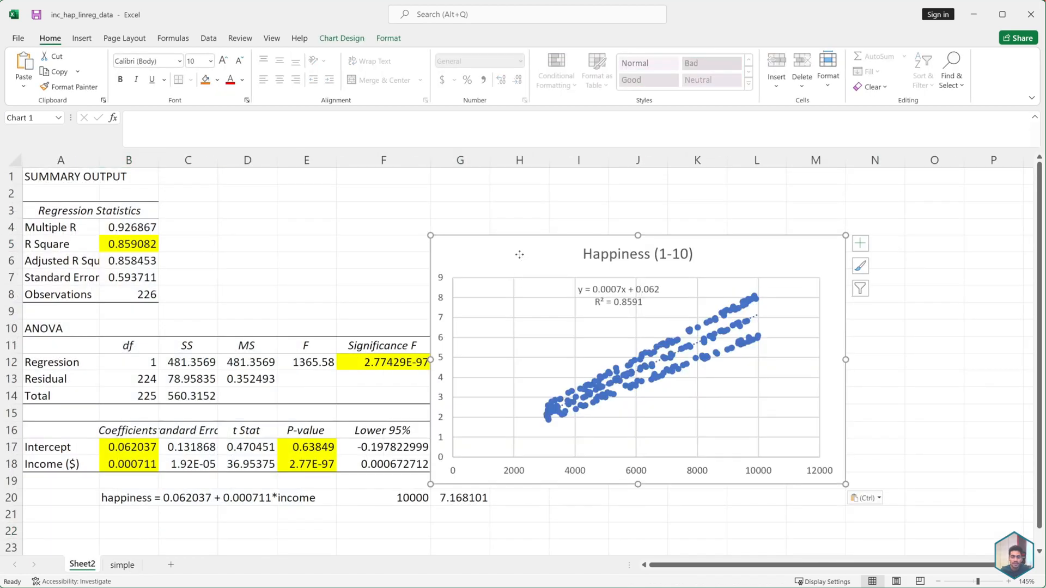
{"action": "left_click_drag", "start_coordinate": [518, 253], "coordinate": [564, 184]}
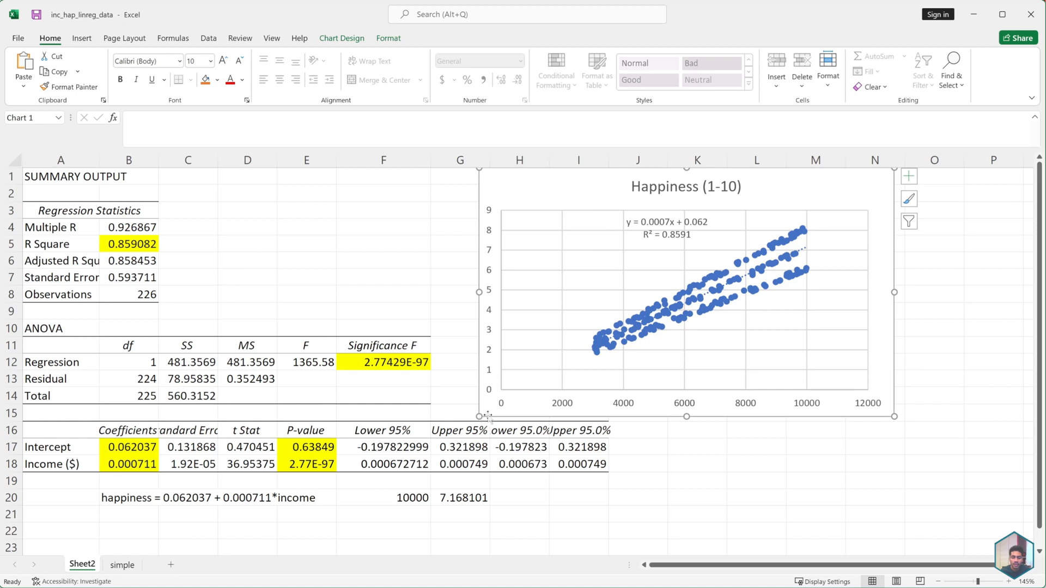
- Compare the regression equation in B20 and the R Square in B5 with the trendline label on the chart
{"action": "left_click", "coordinate": [148, 497]}
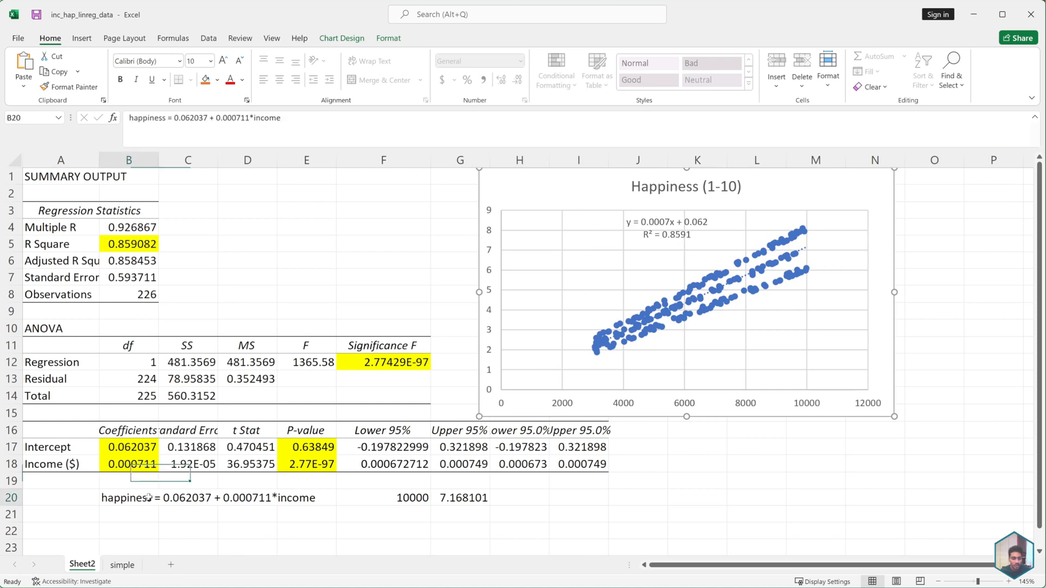
{"action": "left_click", "coordinate": [130, 528]}
{"action": "left_click_drag", "start_coordinate": [131, 497], "coordinate": [314, 498]}
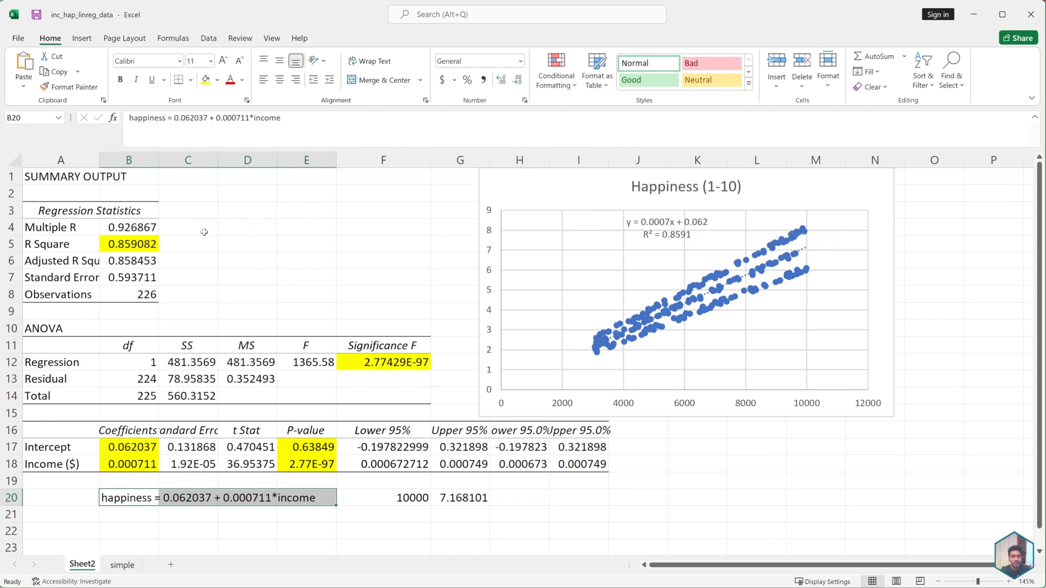
{"action": "left_click", "coordinate": [138, 243]}
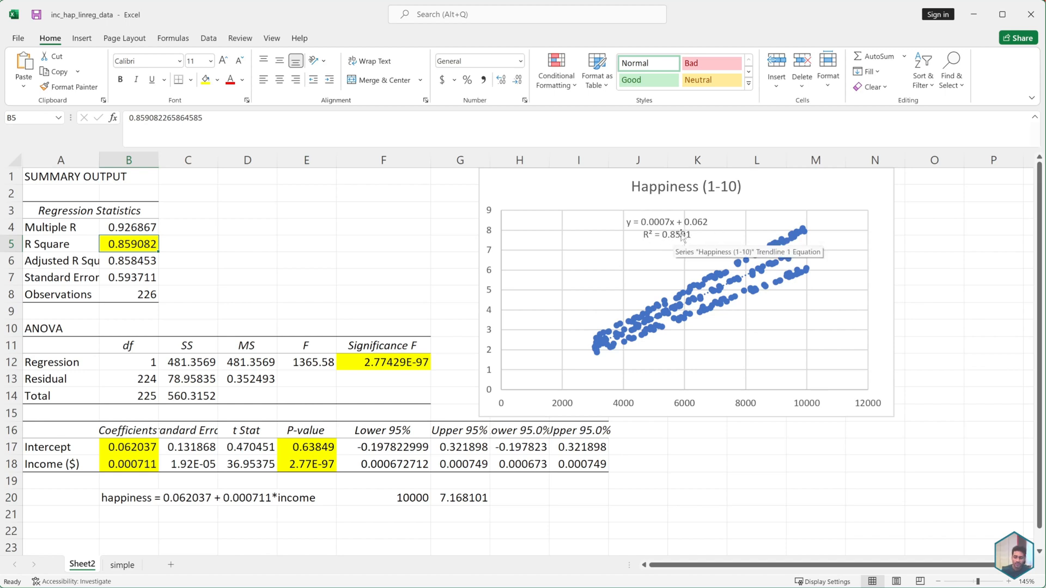
{"action": "left_click", "coordinate": [795, 193]}
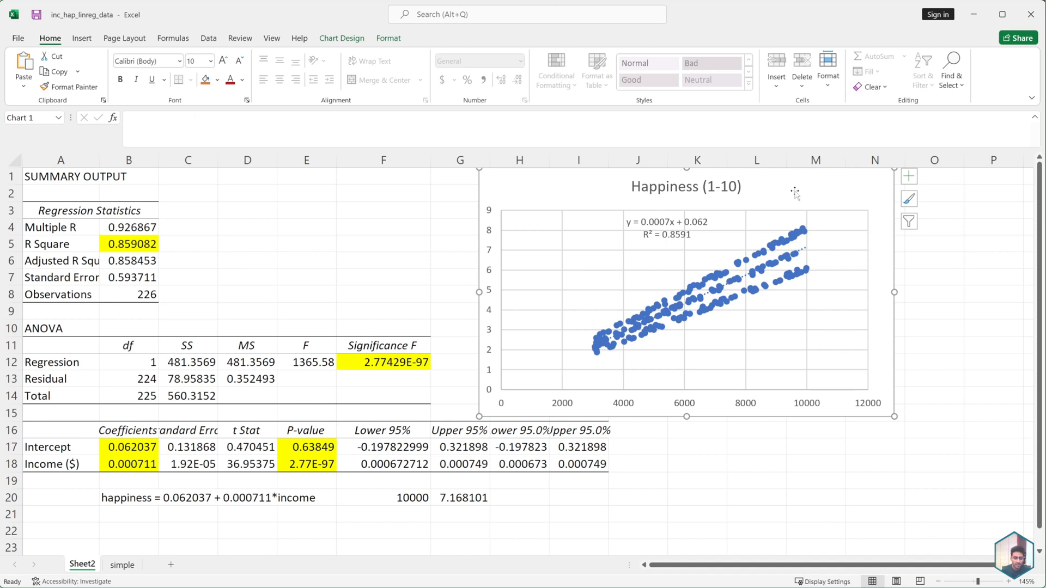
{"action": "left_click", "coordinate": [246, 532]}
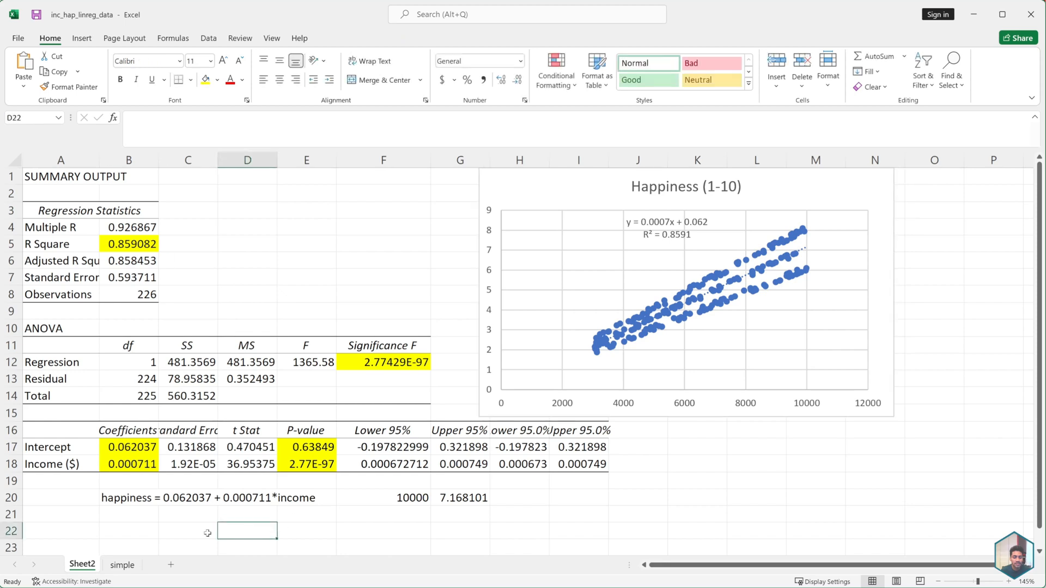